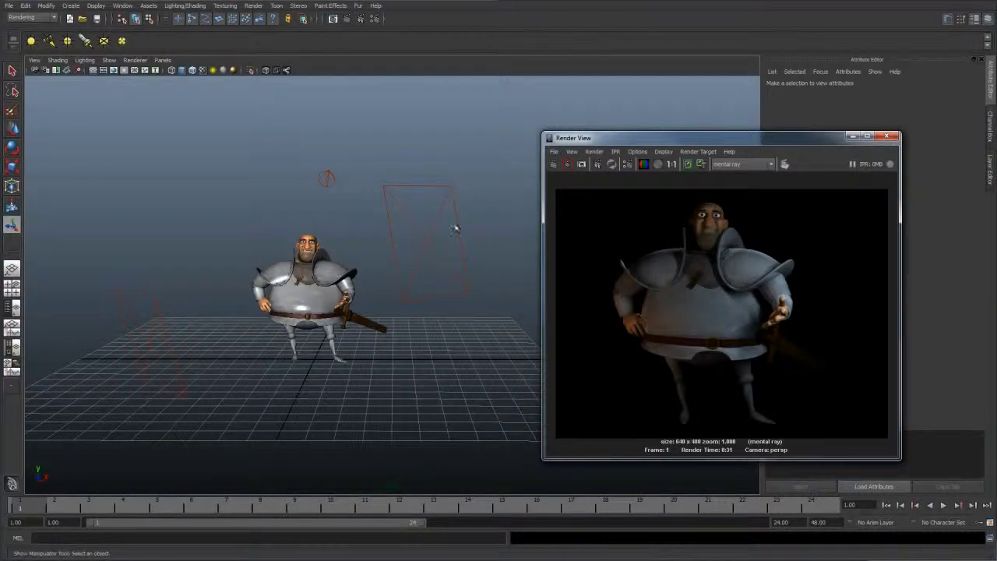
# Select the key, fill and rim lights one after another to examine where each sits around the knight.
pyautogui.click(455, 186)
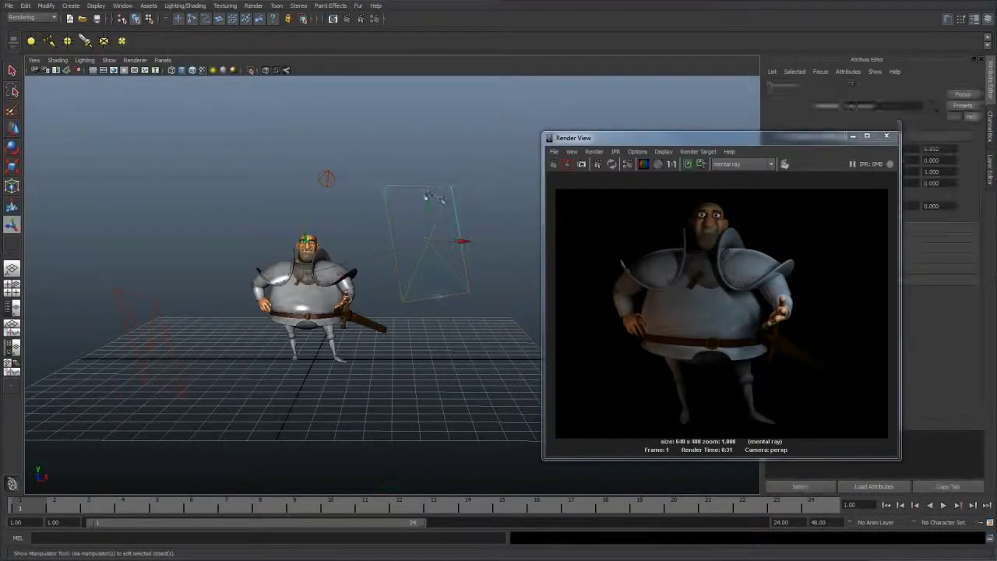
pyautogui.click(476, 153)
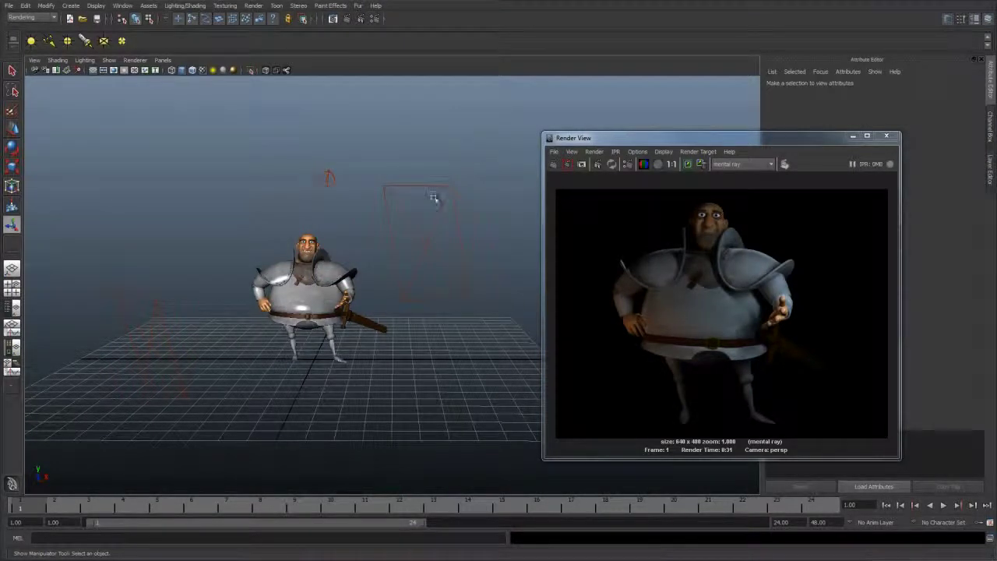
pyautogui.click(134, 340)
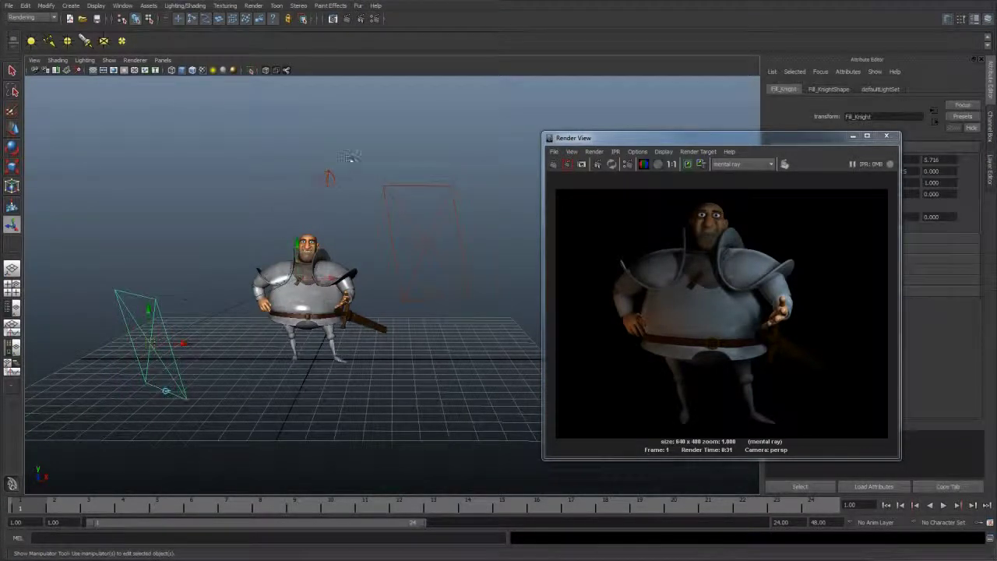
pyautogui.click(327, 178)
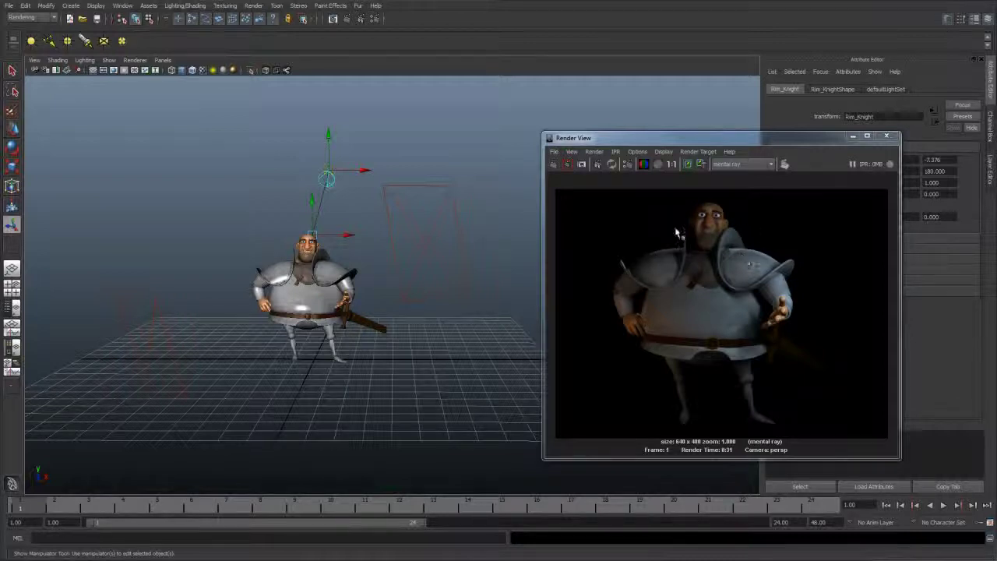
pyautogui.click(363, 138)
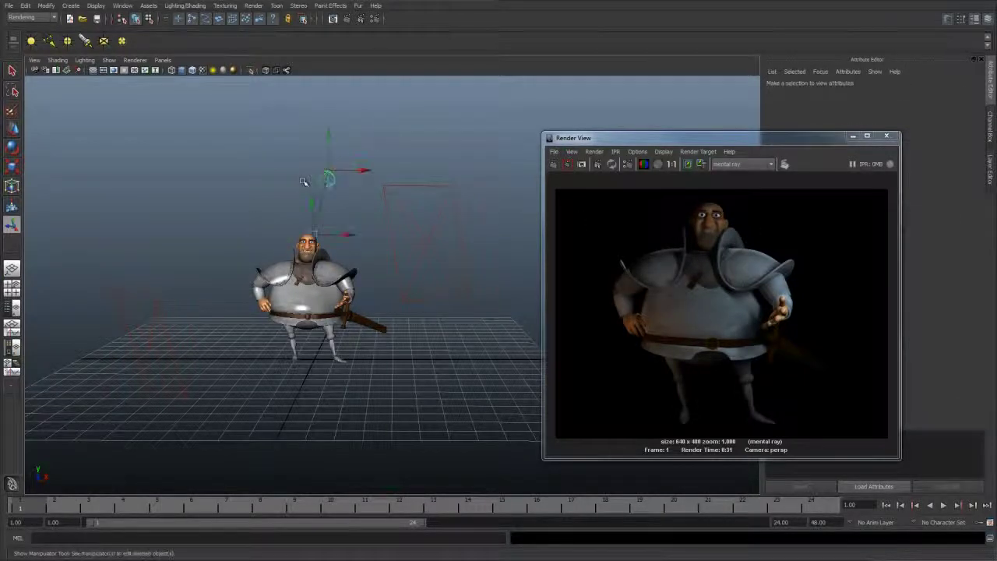
# Hide the fill and rim lights and render the knight with only the key light, keeping the previous image.
pyautogui.keyDown('shift'); pyautogui.moveTo(209, 229); pyautogui.dragTo(96, 399); pyautogui.keyUp('shift')
pyautogui.hotkey('ctrl', 'h')
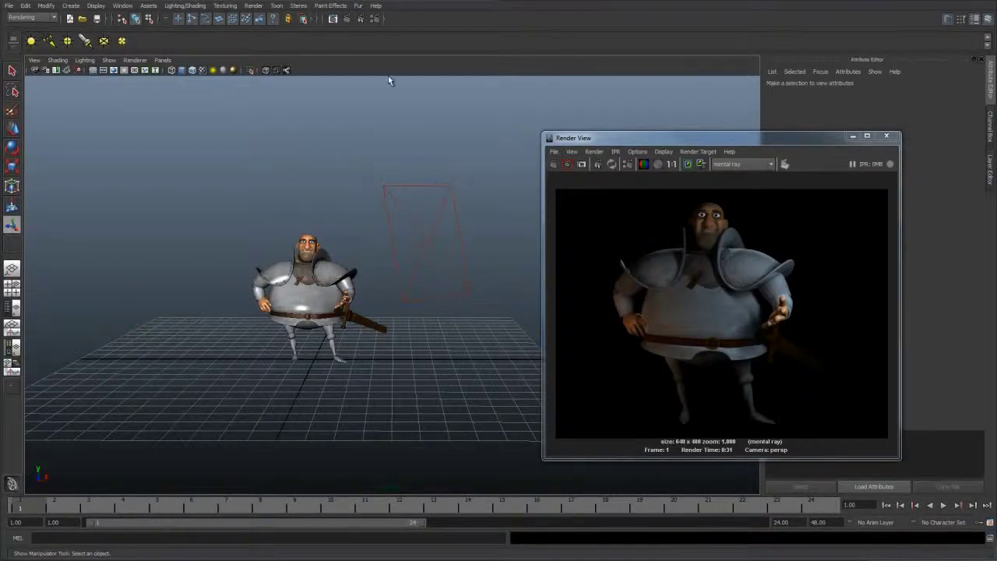
pyautogui.click(688, 164)
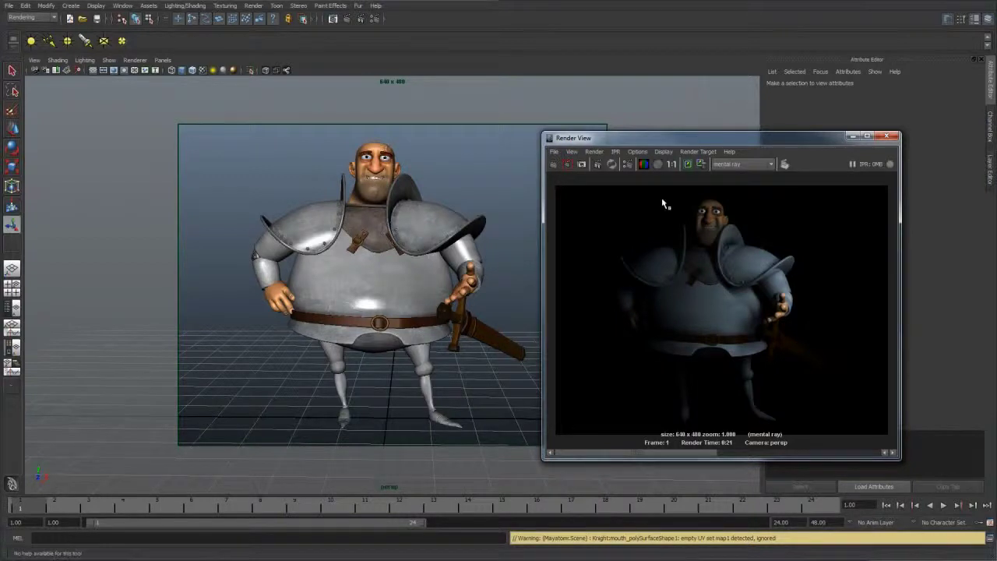
pyautogui.moveTo(704, 138); pyautogui.dragTo(697, 115)
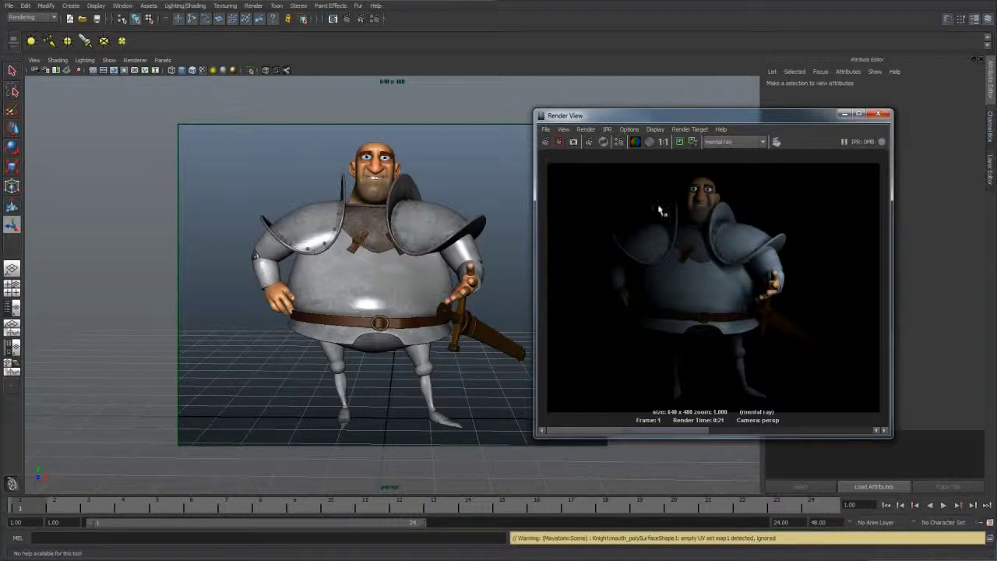
# Try moving the key light directly in front of the knight in the persp1 view, and undo the move.
pyautogui.click(162, 60)
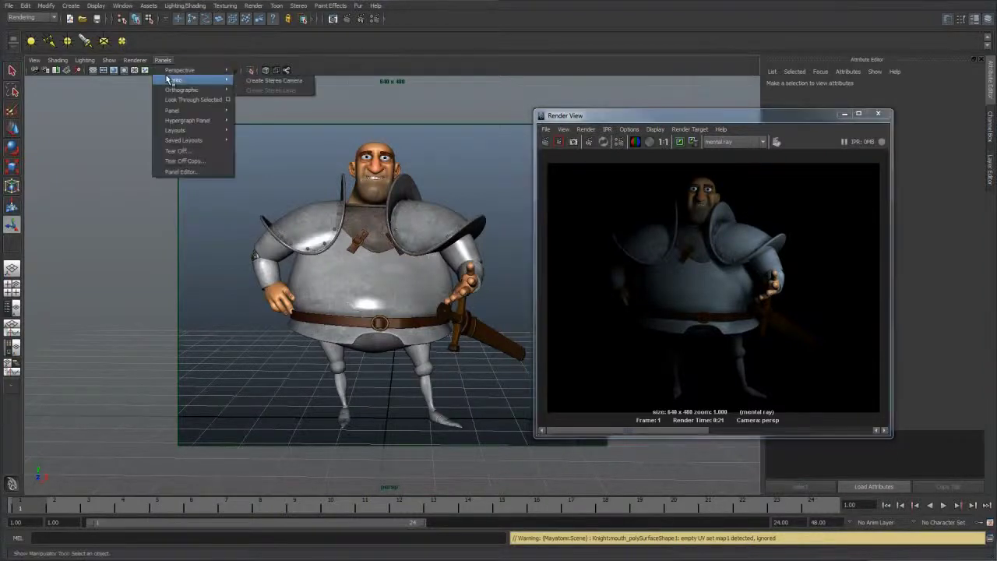
pyautogui.moveTo(183, 70)
pyautogui.click(264, 80)
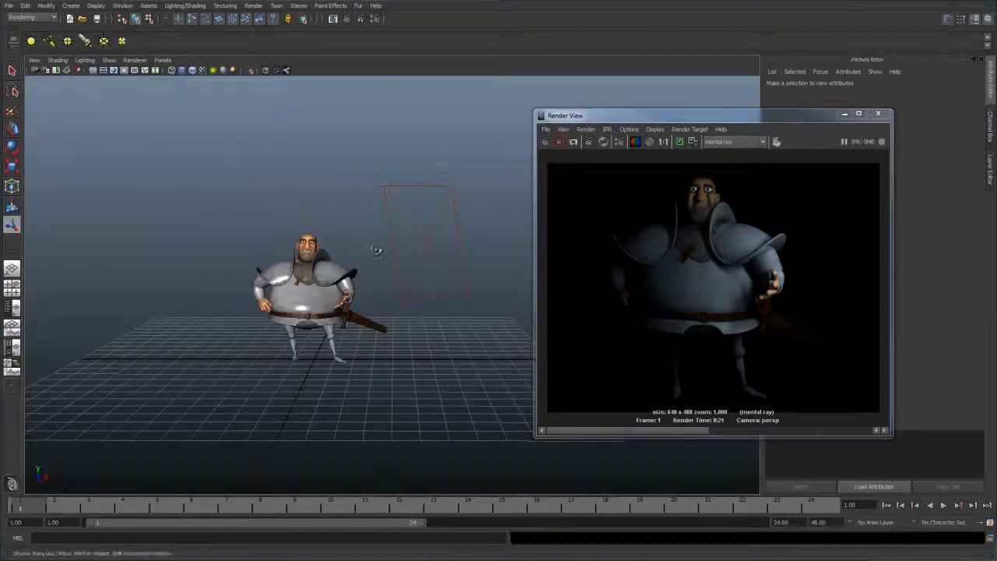
pyautogui.keyDown('alt'); pyautogui.moveTo(385, 193); pyautogui.dragTo(404, 268); pyautogui.keyUp('alt')
pyautogui.keyDown('alt'); pyautogui.moveTo(399, 305); pyautogui.dragTo(316, 299); pyautogui.keyUp('alt')
pyautogui.click(466, 206)
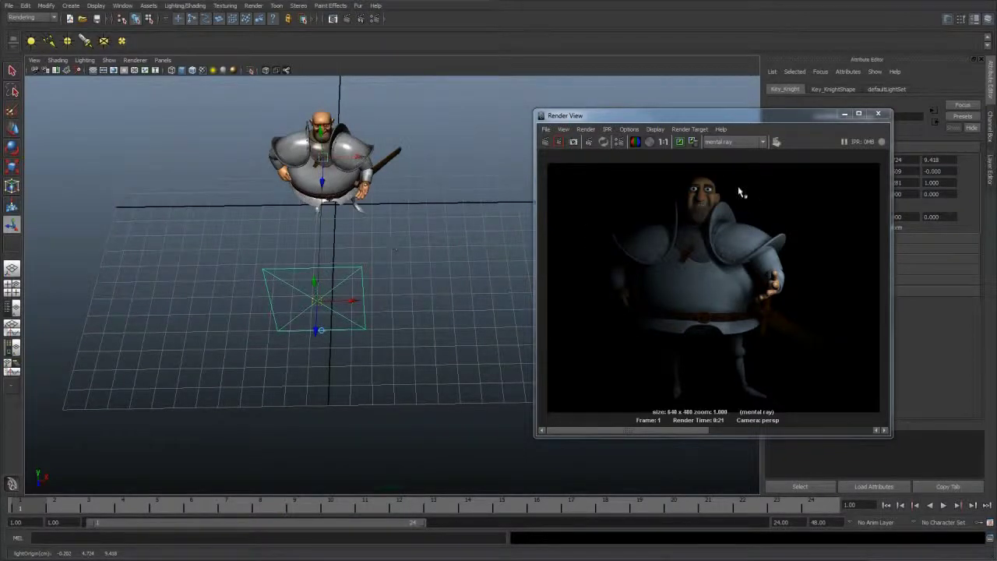
pyautogui.keyDown('alt'); pyautogui.moveTo(461, 201); pyautogui.dragTo(501, 183, button='middle'); pyautogui.keyUp('alt')
pyautogui.keyDown('alt'); pyautogui.moveTo(472, 231); pyautogui.dragTo(463, 285); pyautogui.keyUp('alt')
pyautogui.keyDown('alt'); pyautogui.moveTo(461, 311); pyautogui.dragTo(422, 268, button='middle'); pyautogui.keyUp('alt')
pyautogui.press('z')
# Examine the key light's position and angle relative to the knight from above and from the front.
pyautogui.keyDown('alt'); pyautogui.moveTo(443, 263); pyautogui.dragTo(395, 232); pyautogui.keyUp('alt')
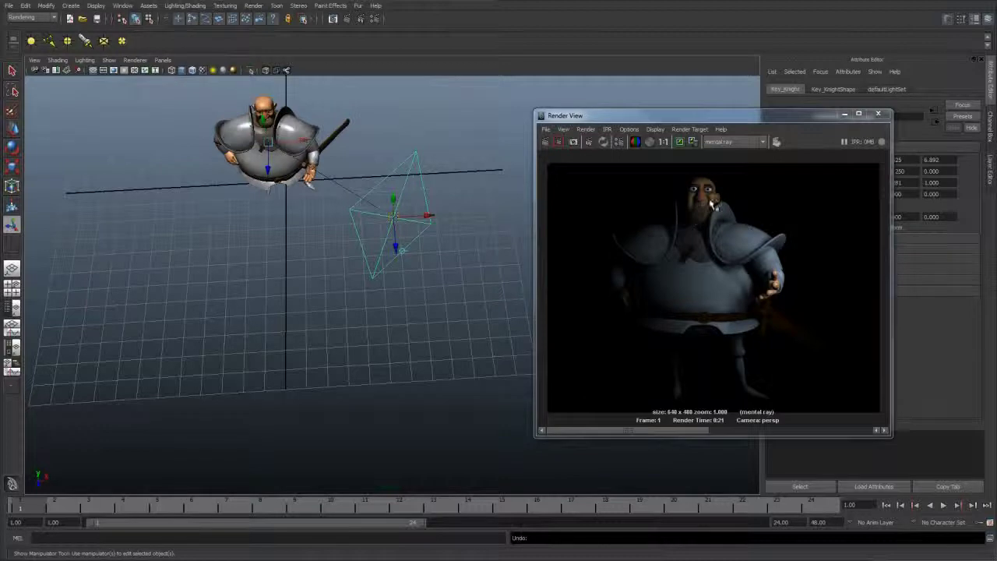
pyautogui.keyDown('alt'); pyautogui.moveTo(402, 180); pyautogui.dragTo(507, 223); pyautogui.keyUp('alt')
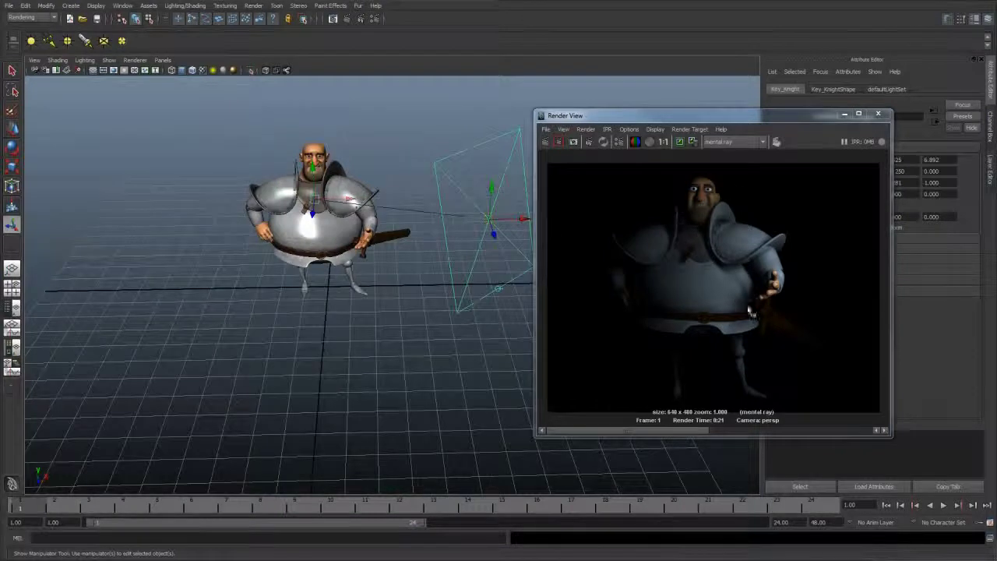
pyautogui.keyDown('alt'); pyautogui.moveTo(351, 226); pyautogui.dragTo(369, 234); pyautogui.keyUp('alt')
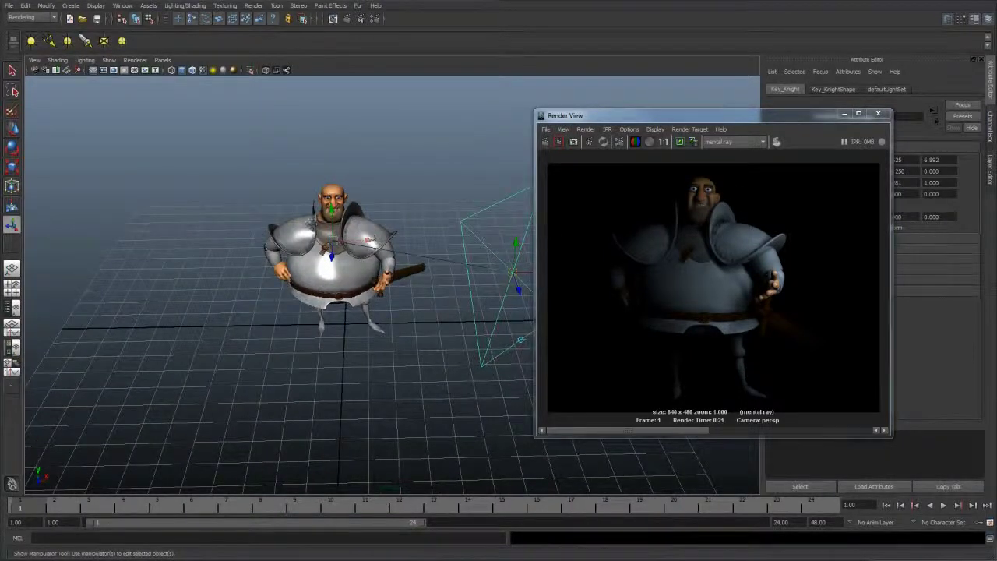
pyautogui.keyDown('alt'); pyautogui.moveTo(315, 226); pyautogui.dragTo(456, 190); pyautogui.keyUp('alt')
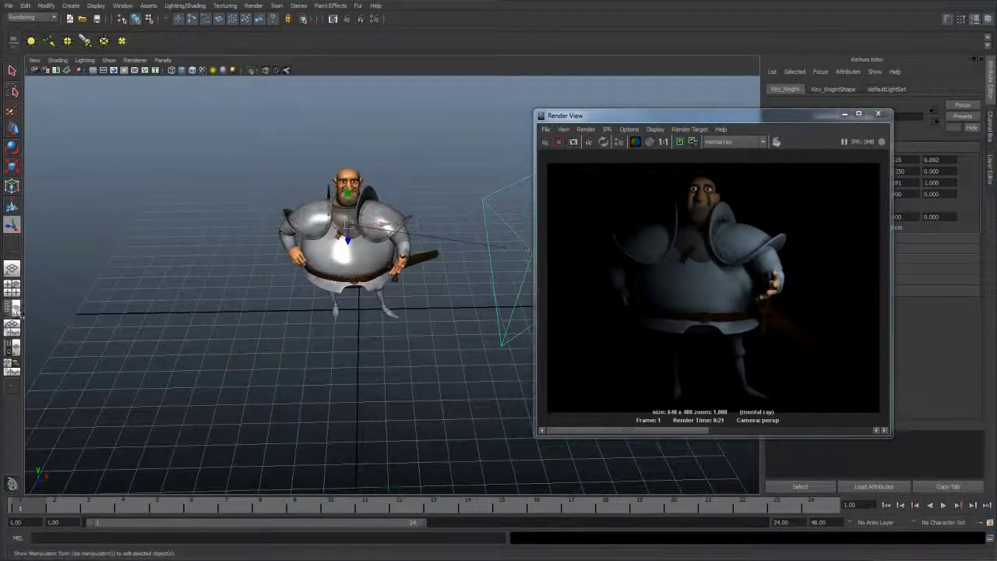
# Show the Outliner beside the perspective view and unhide the Fill_Knight light.
pyautogui.click(11, 308)
pyautogui.click(95, 158)
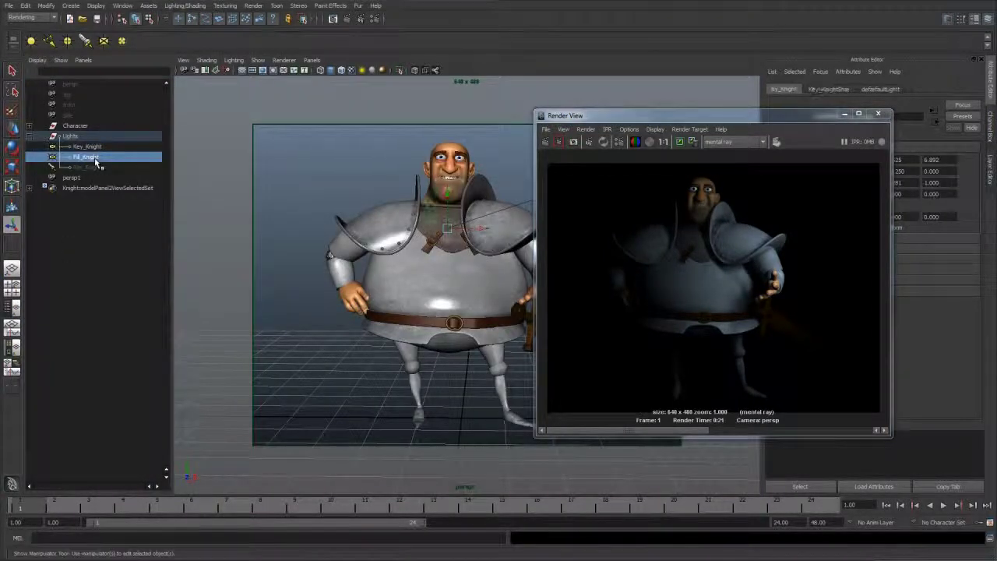
pyautogui.hotkey('shift', 'h')
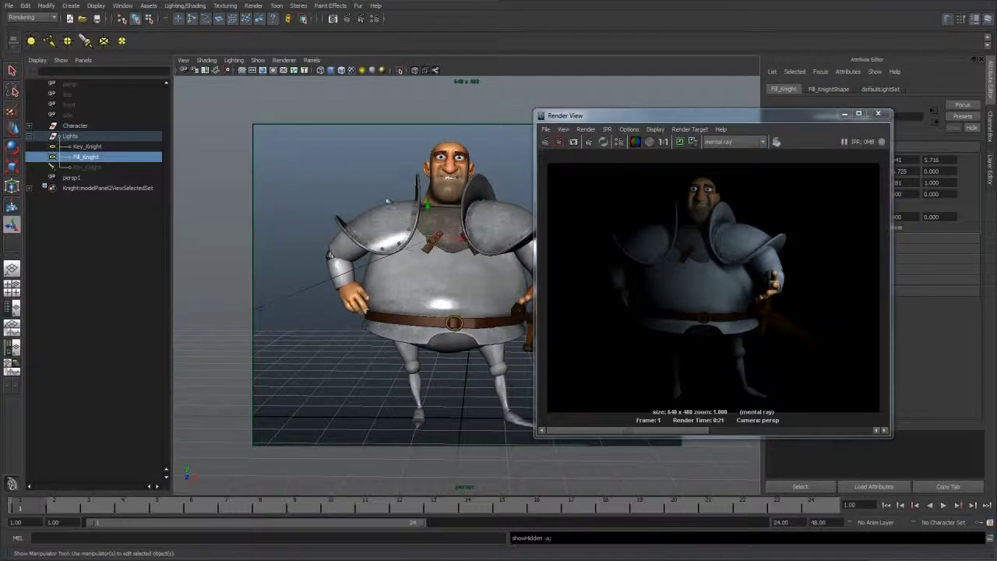
# Keep the key-only image, render the knight with the key and fill lights, and compare the two images.
pyautogui.click(710, 117)
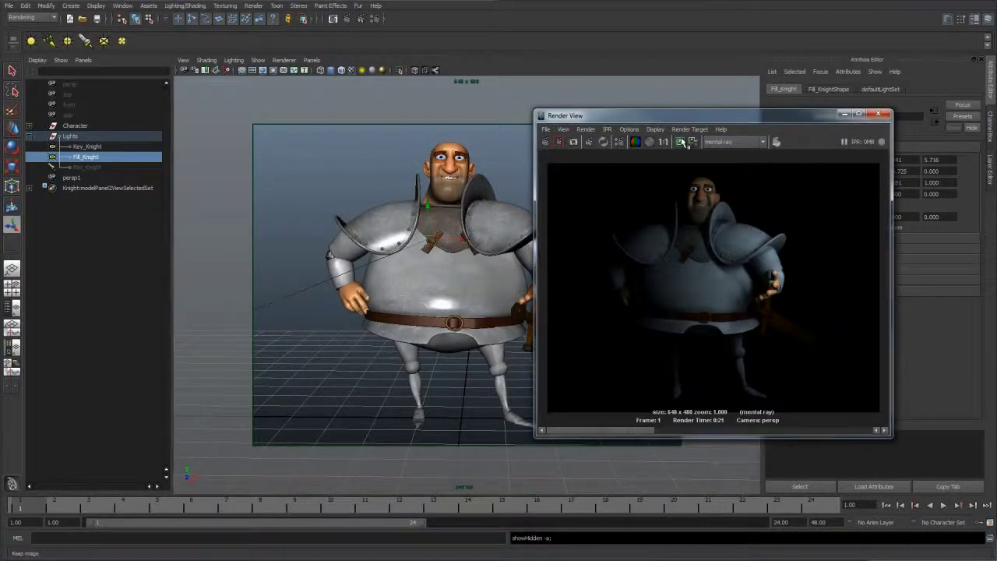
pyautogui.click(449, 66)
pyautogui.click(347, 19)
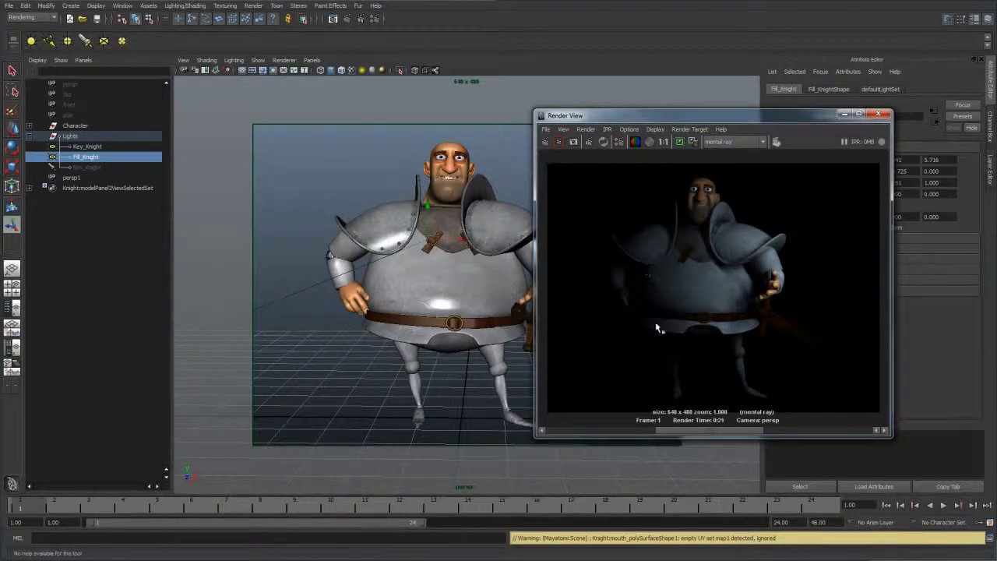
pyautogui.moveTo(688, 435); pyautogui.dragTo(611, 430)
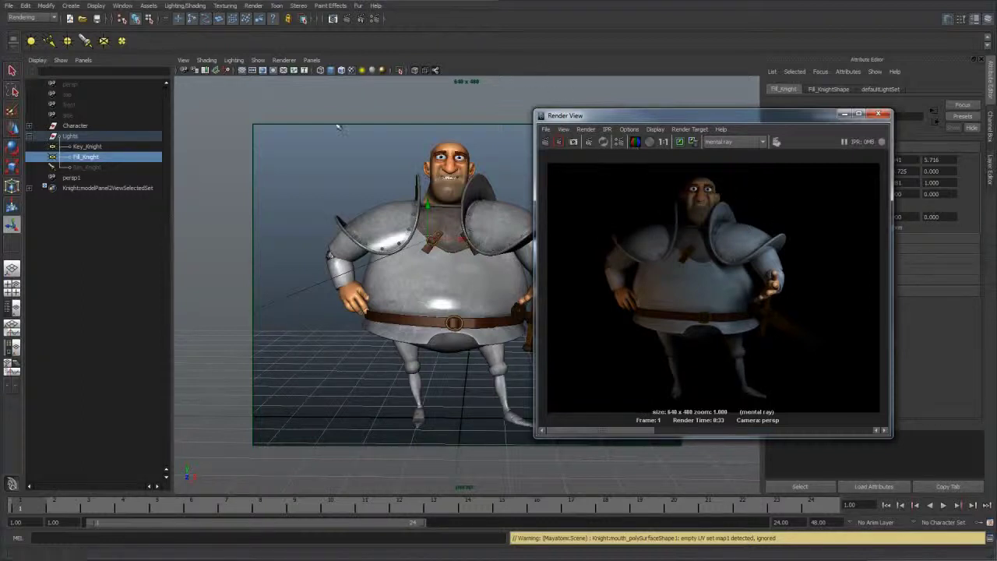
# Unhide the Rim_Knight light and render the knight with all three lights, keeping the previous image.
pyautogui.click(104, 167)
pyautogui.hotkey('shift', 'h')
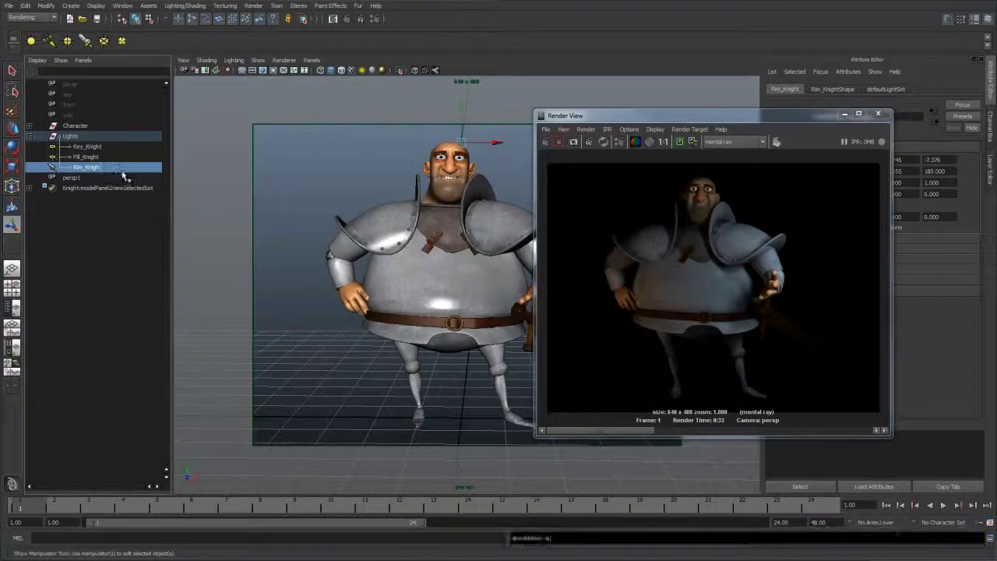
pyautogui.click(679, 141)
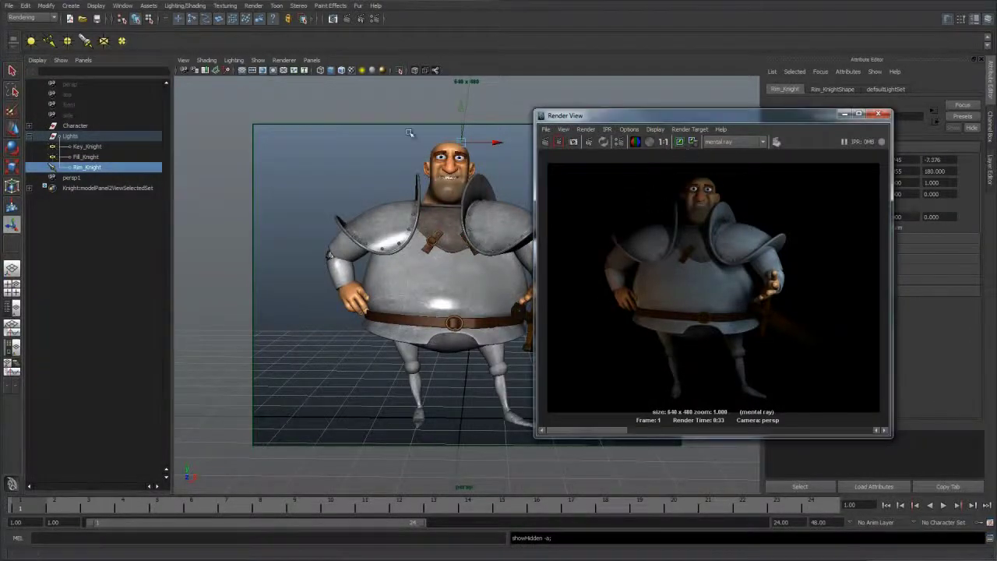
pyautogui.click(347, 20)
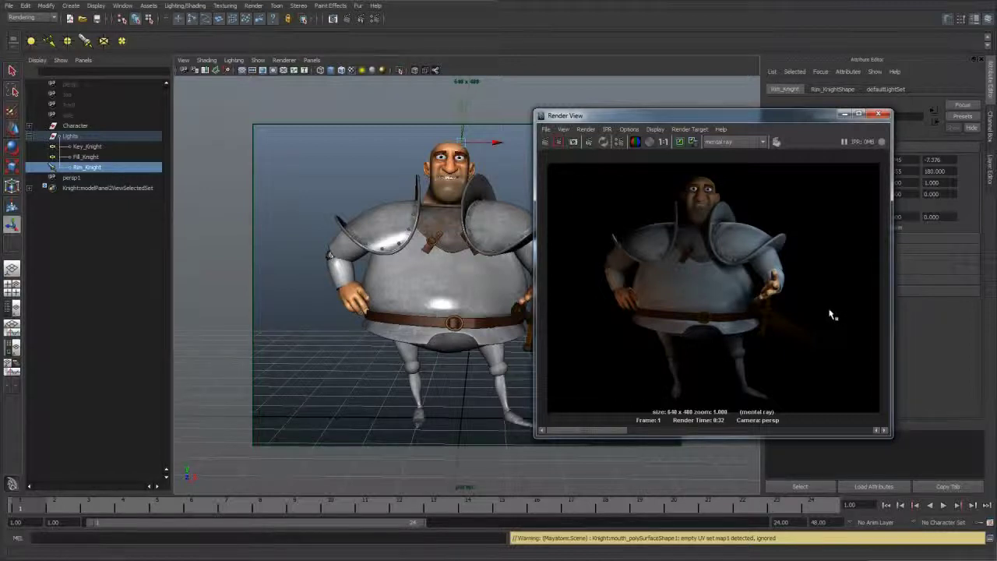
pyautogui.moveTo(737, 119); pyautogui.dragTo(751, 103)
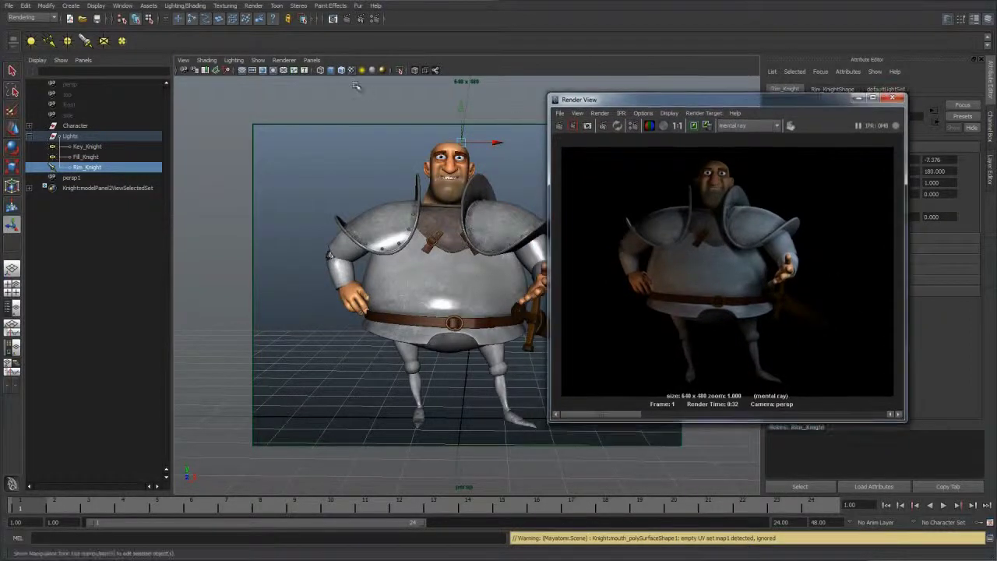
# Switch the viewport to the persp1 camera and minimize the Render View window.
pyautogui.click(306, 62)
pyautogui.moveTo(319, 70)
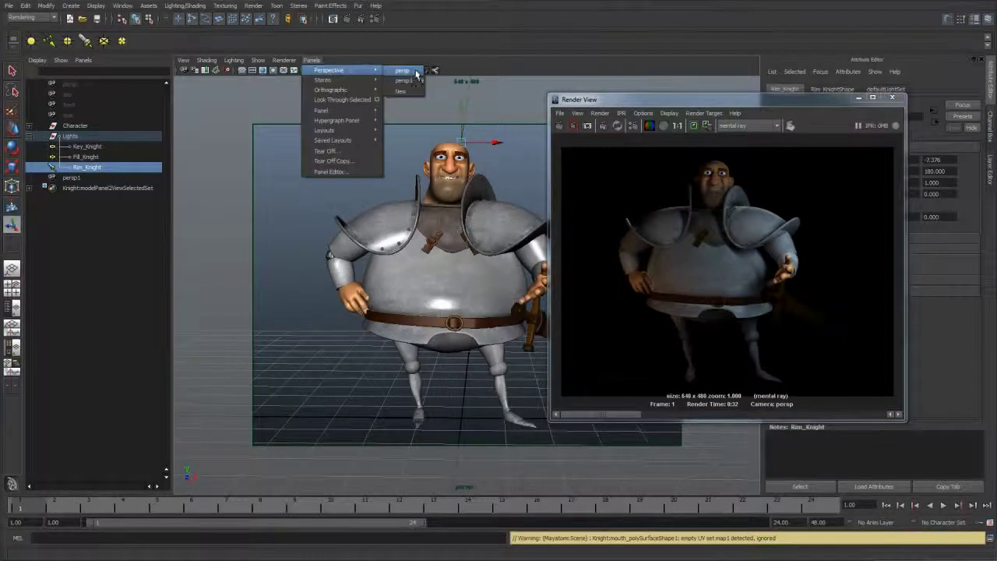
pyautogui.click(416, 75)
pyautogui.click(311, 60)
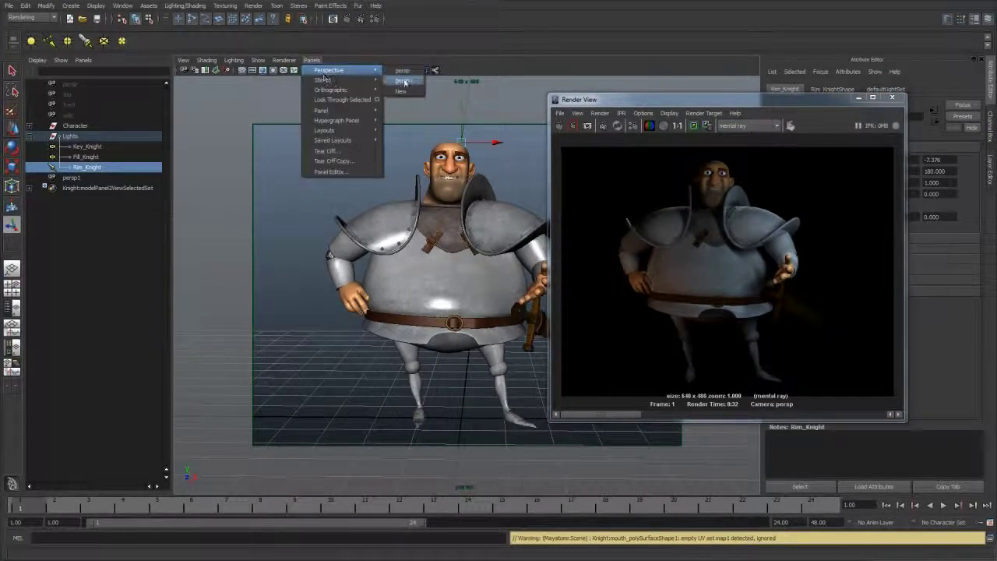
pyautogui.click(409, 78)
pyautogui.click(857, 98)
# Select the key light and examine the three-light setup around the knight from several angles.
pyautogui.keyDown('alt'); pyautogui.moveTo(592, 304); pyautogui.dragTo(514, 254, button='right'); pyautogui.keyUp('alt')
pyautogui.click(580, 227)
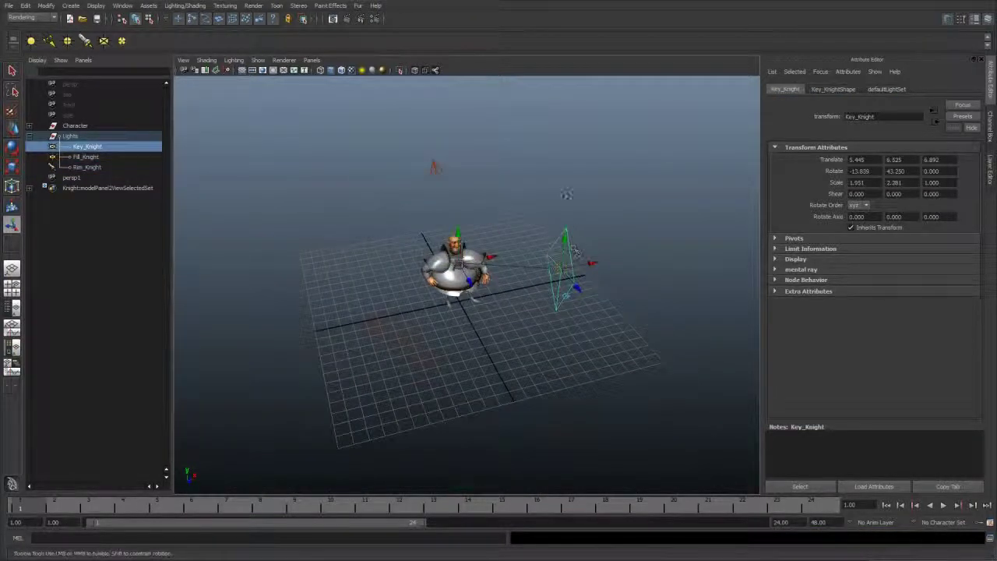
pyautogui.scroll(2, 584, 226)
pyautogui.keyDown('alt'); pyautogui.moveTo(554, 254); pyautogui.dragTo(548, 229, button='middle'); pyautogui.keyUp('alt')
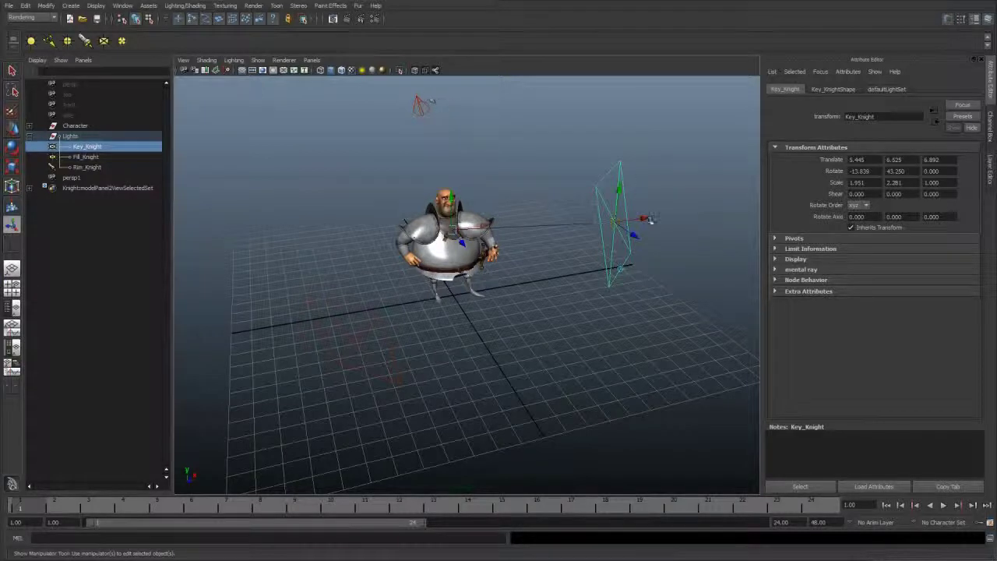
pyautogui.keyDown('alt'); pyautogui.moveTo(549, 294); pyautogui.dragTo(467, 242); pyautogui.keyUp('alt')
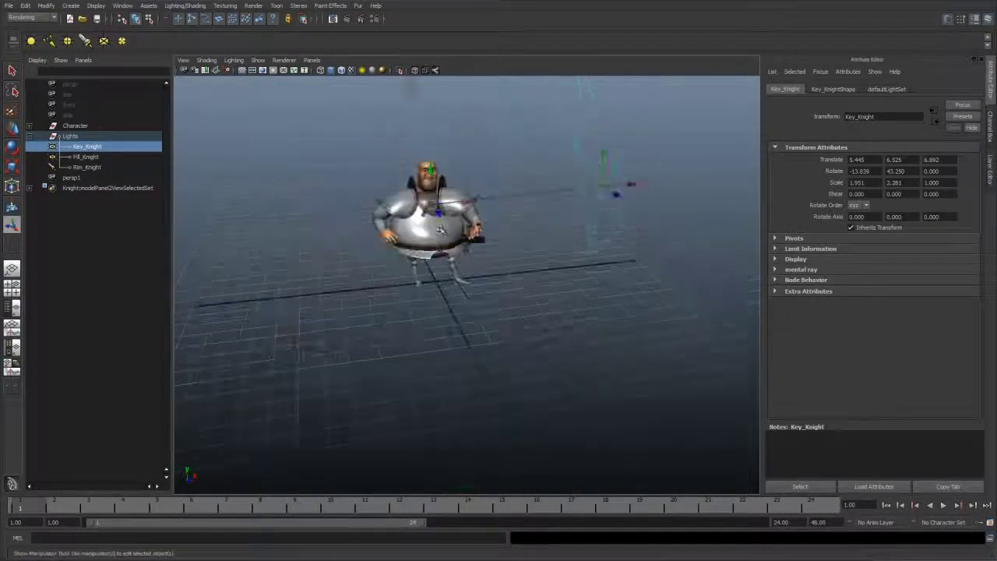
pyautogui.keyDown('alt'); pyautogui.moveTo(476, 226); pyautogui.dragTo(471, 290, button='middle'); pyautogui.keyUp('alt')
pyautogui.keyDown('alt'); pyautogui.moveTo(623, 257); pyautogui.dragTo(600, 196); pyautogui.keyUp('alt')
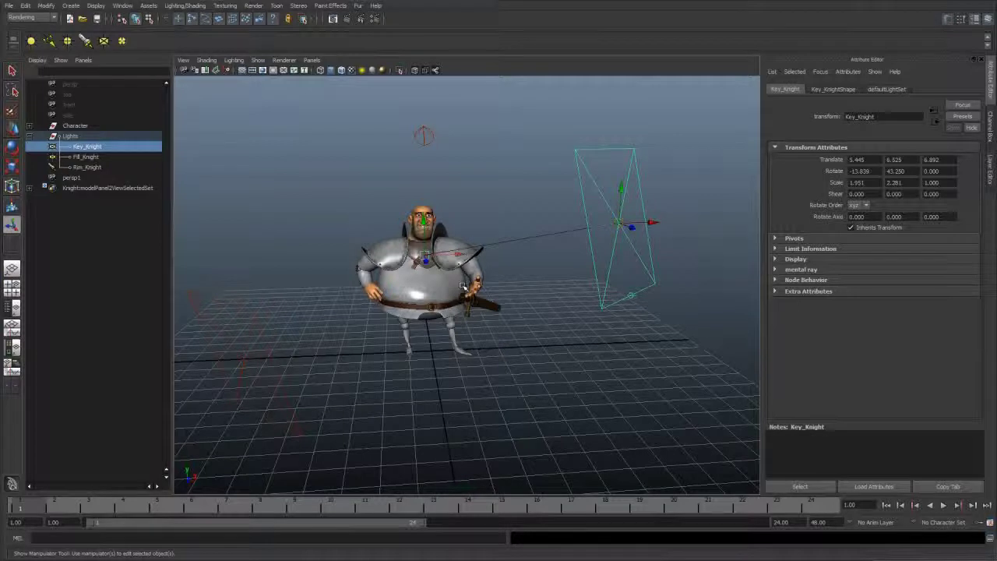
pyautogui.keyDown('alt'); pyautogui.moveTo(418, 155); pyautogui.dragTo(554, 266); pyautogui.keyUp('alt')
pyautogui.keyDown('alt'); pyautogui.moveTo(542, 304); pyautogui.dragTo(534, 272); pyautogui.keyUp('alt')
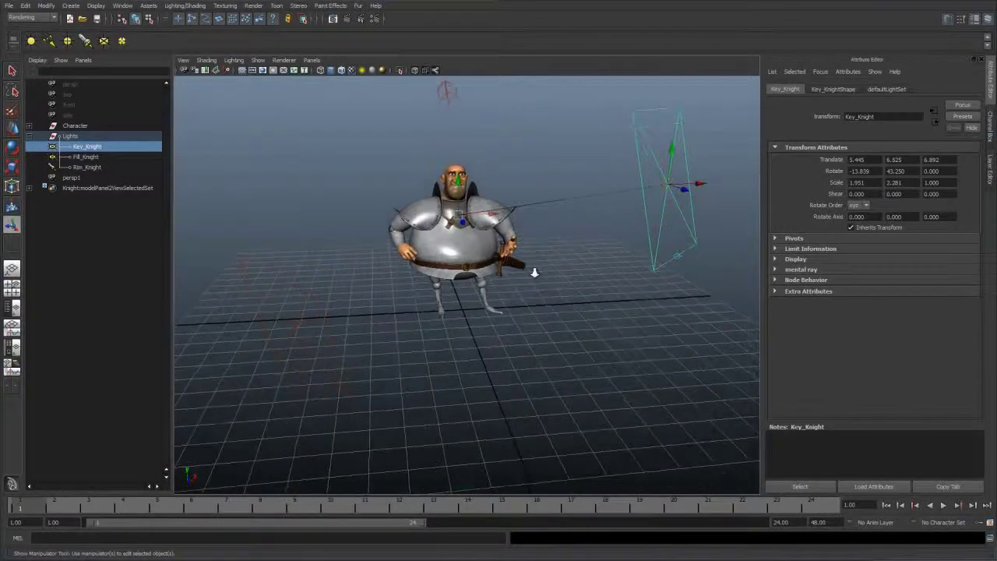
# Clear the selection and frame a low three-quarter close-up of the knight's face with the persp1 camera.
pyautogui.keyDown('alt'); pyautogui.moveTo(534, 272); pyautogui.dragTo(514, 261, button='right'); pyautogui.keyUp('alt')
pyautogui.keyDown('alt'); pyautogui.moveTo(499, 257); pyautogui.dragTo(505, 280); pyautogui.keyUp('alt')
pyautogui.keyDown('alt'); pyautogui.moveTo(504, 280); pyautogui.dragTo(563, 130, button='right'); pyautogui.keyUp('alt')
pyautogui.click(546, 127)
pyautogui.keyDown('alt'); pyautogui.moveTo(529, 204); pyautogui.dragTo(592, 233, button='right'); pyautogui.keyUp('alt')
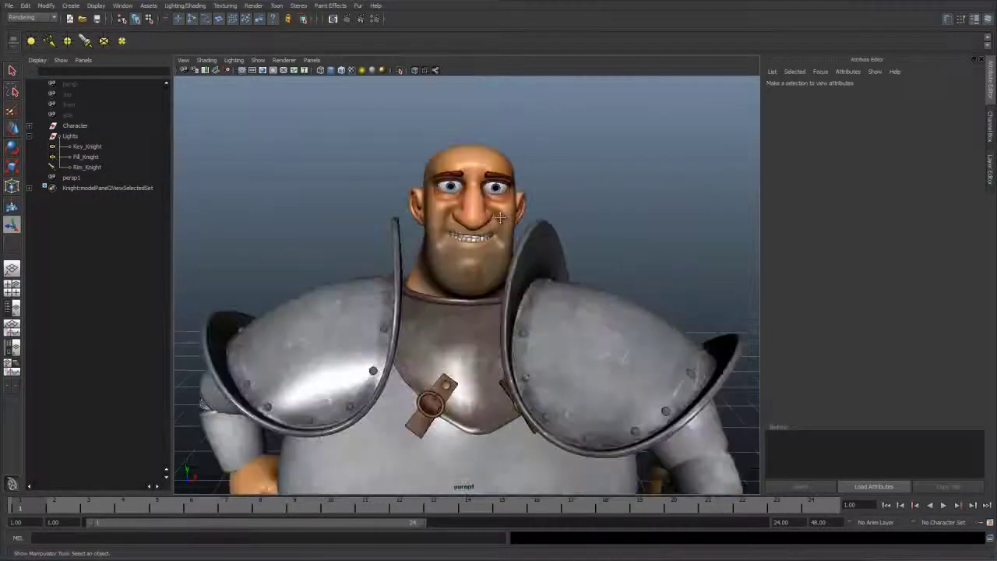
pyautogui.keyDown('alt'); pyautogui.moveTo(373, 156); pyautogui.dragTo(358, 167); pyautogui.keyUp('alt')
pyautogui.keyDown('alt'); pyautogui.moveTo(358, 167); pyautogui.dragTo(392, 236, button='middle'); pyautogui.keyUp('alt')
pyautogui.keyDown('alt'); pyautogui.moveTo(392, 236); pyautogui.dragTo(401, 327, button='right'); pyautogui.keyUp('alt')
pyautogui.keyDown('alt'); pyautogui.moveTo(401, 327); pyautogui.dragTo(409, 284, button='middle'); pyautogui.keyUp('alt')
pyautogui.keyDown('alt'); pyautogui.moveTo(410, 284); pyautogui.dragTo(366, 276); pyautogui.keyUp('alt')
pyautogui.keyDown('alt'); pyautogui.moveTo(366, 277); pyautogui.dragTo(444, 291, button='right'); pyautogui.keyUp('alt')
pyautogui.keyDown('alt'); pyautogui.moveTo(445, 292); pyautogui.dragTo(455, 300, button='middle'); pyautogui.keyUp('alt')
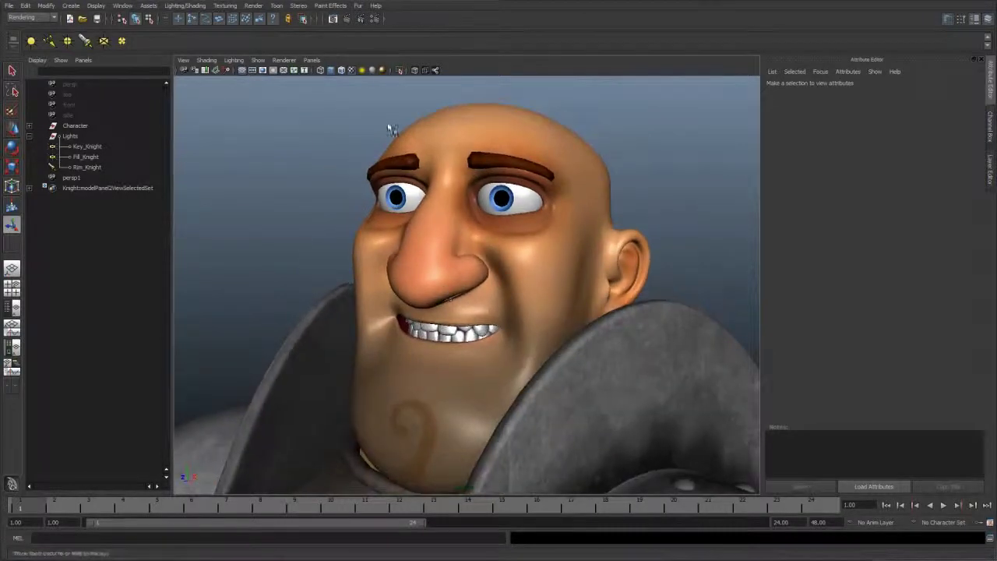
# Keep the full-body image and render the face close-up from the persp1 camera.
pyautogui.click(347, 20)
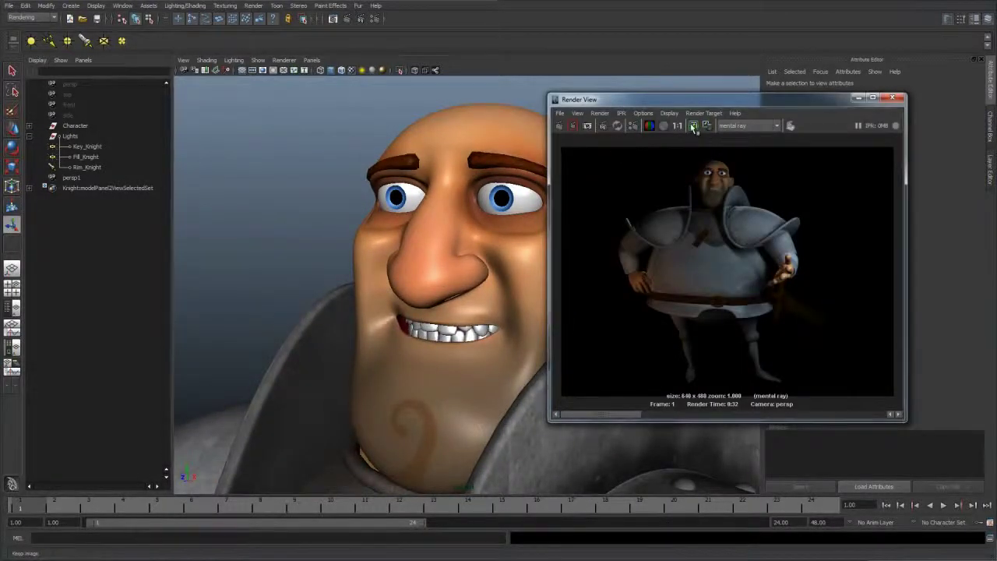
pyautogui.click(692, 127)
pyautogui.click(562, 127)
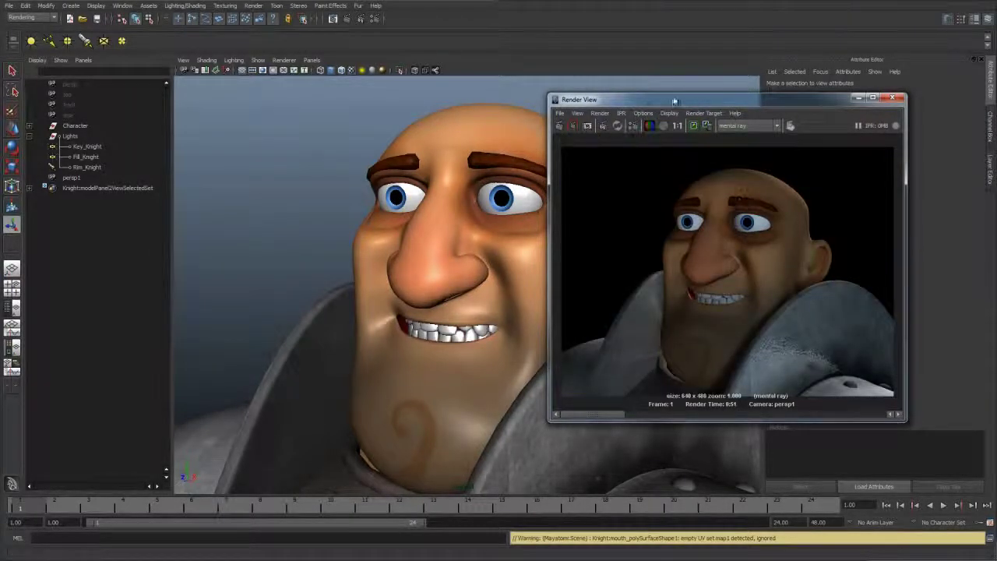
# Select the Rim_Knight light and examine its raytrace shadow attributes alongside the face render.
pyautogui.moveTo(676, 100); pyautogui.dragTo(664, 98)
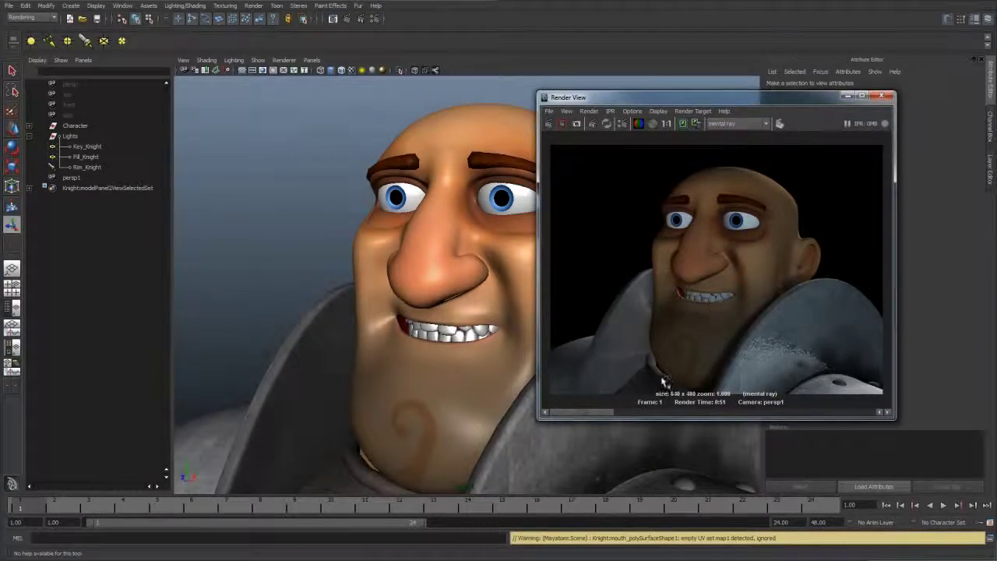
pyautogui.click(106, 169)
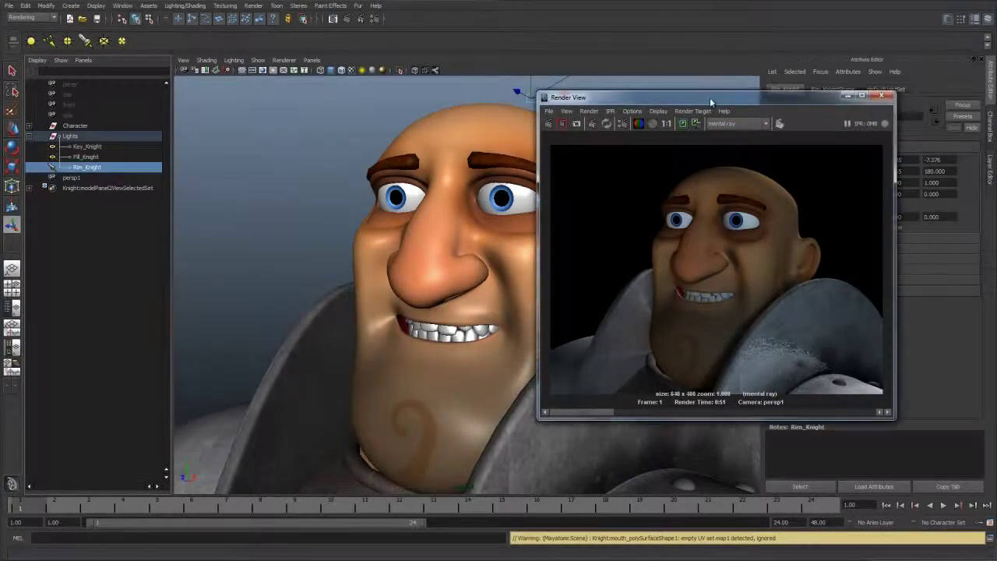
pyautogui.moveTo(710, 98); pyautogui.dragTo(496, 97)
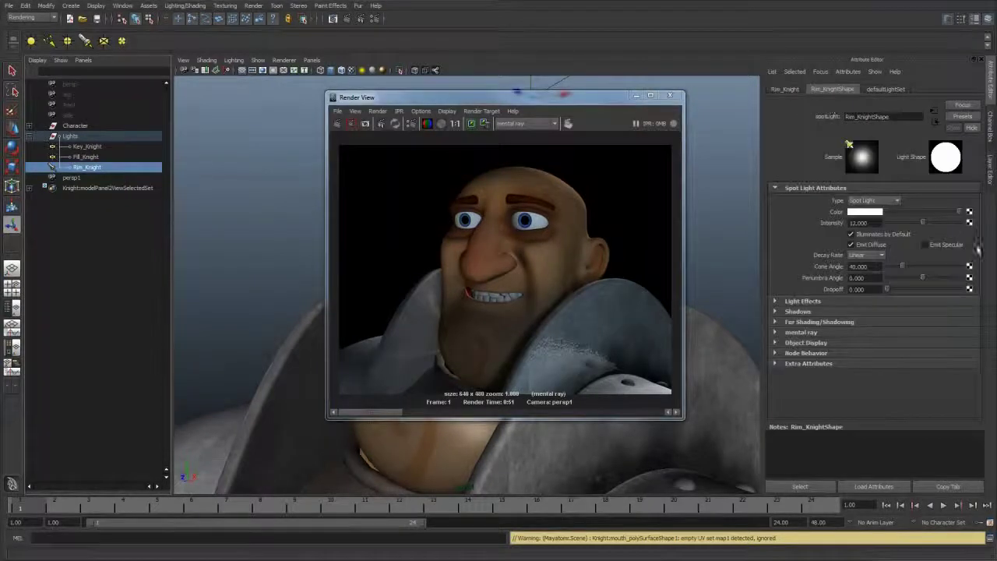
pyautogui.click(802, 312)
pyautogui.scroll(-5, 775, 295)
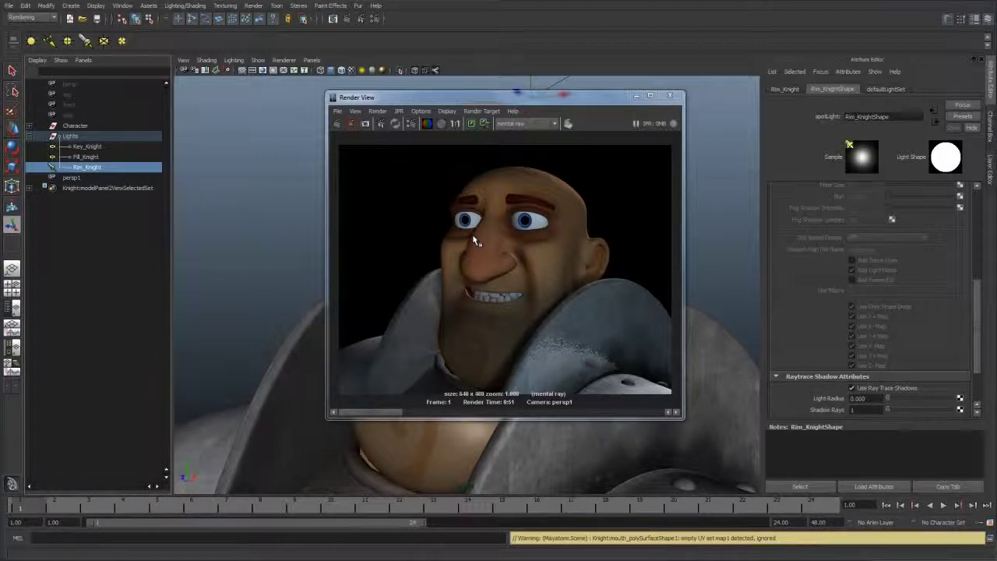
# Minimize the Render View, clear the selection, and create a point light, viewing the scene through the persp camera.
pyautogui.click(637, 96)
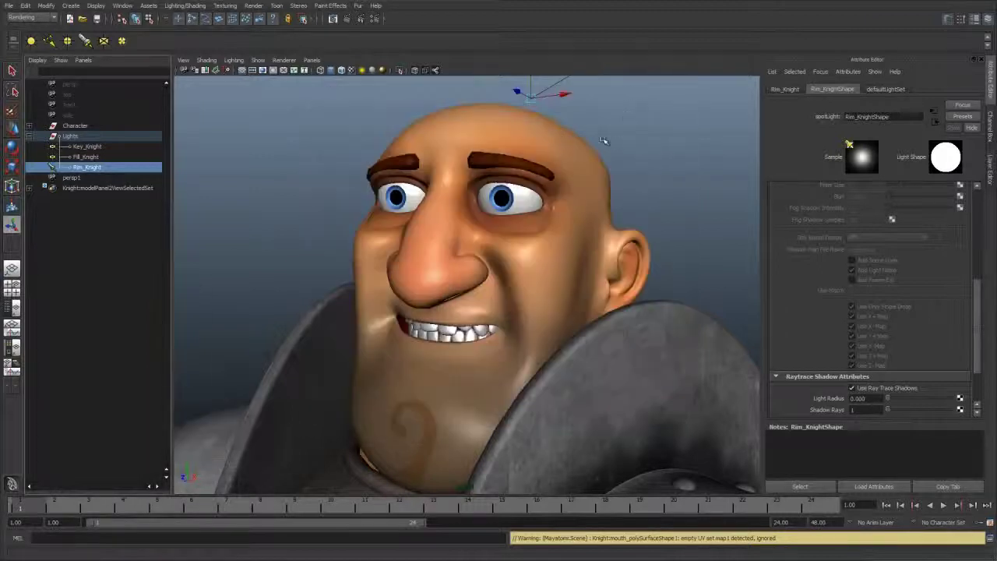
pyautogui.click(304, 78)
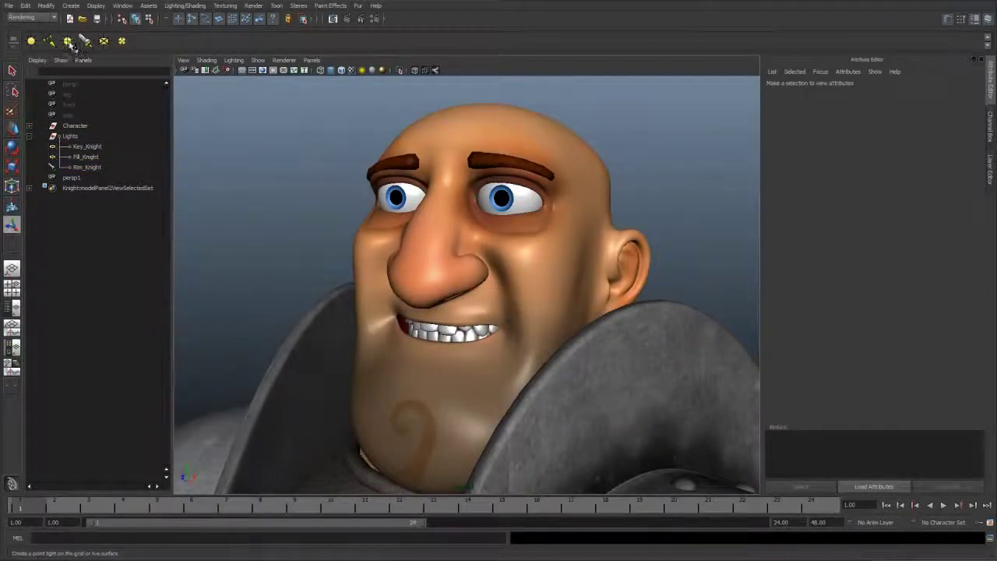
pyautogui.click(67, 42)
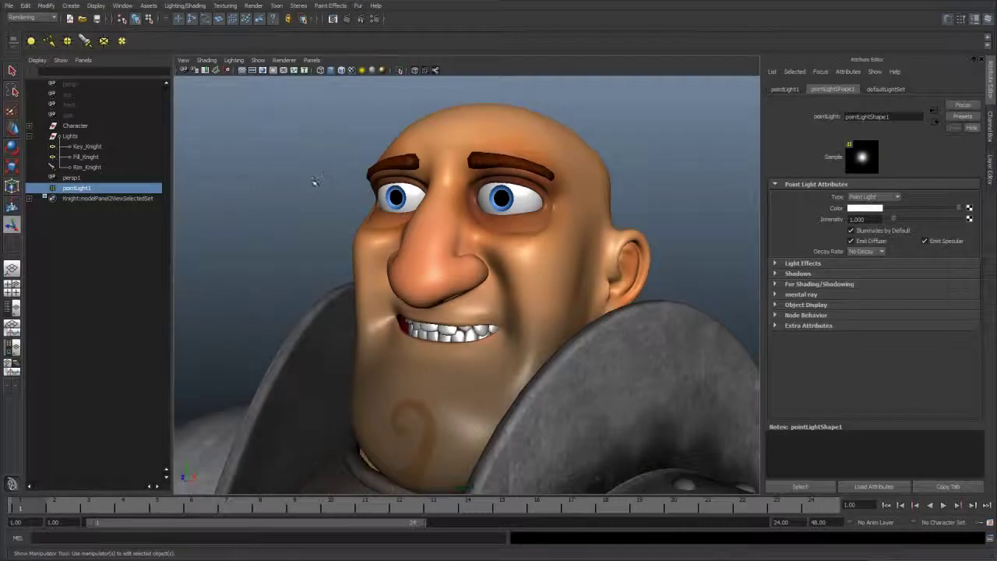
pyautogui.click(311, 60)
pyautogui.moveTo(343, 68)
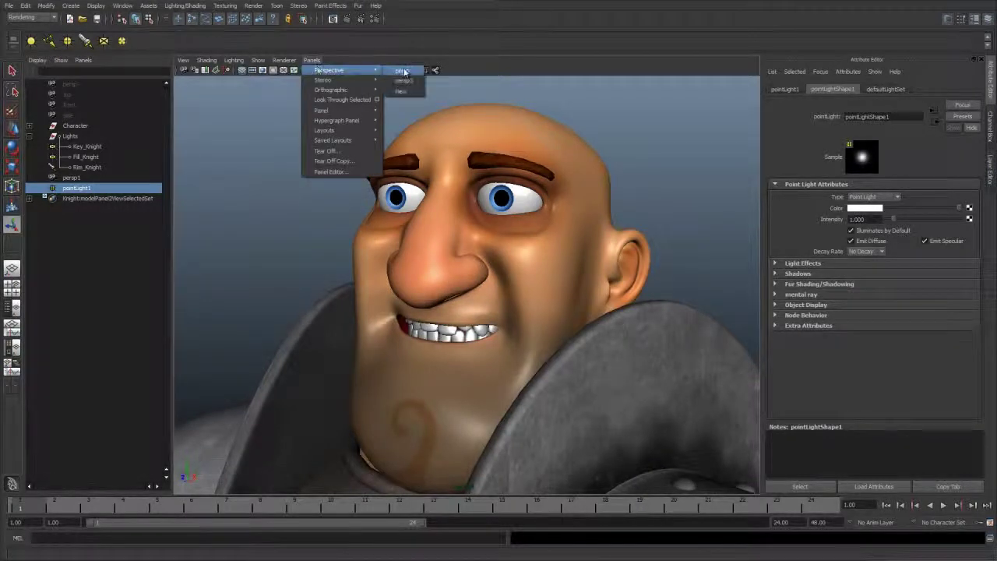
pyautogui.click(401, 69)
# Move the new point light out in front of the knight's face at about eye level.
pyautogui.scroll(-5, 419, 155)
pyautogui.press('w')
pyautogui.keyDown('alt'); pyautogui.moveTo(467, 352); pyautogui.dragTo(485, 258); pyautogui.keyUp('alt')
pyautogui.press('f')
pyautogui.scroll(-5, 517, 291)
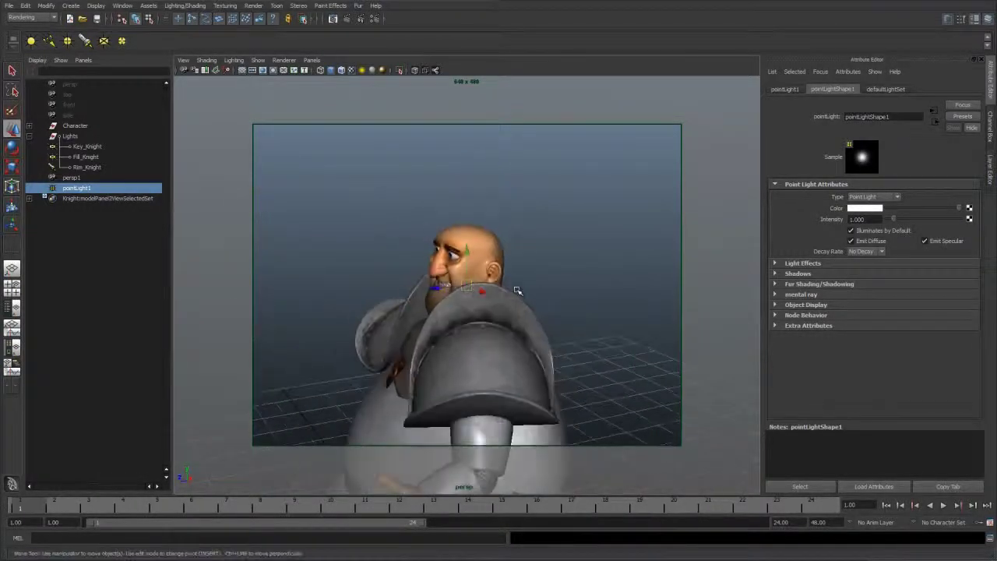
pyautogui.moveTo(517, 291); pyautogui.dragTo(405, 254, button='middle')
pyautogui.keyDown('alt'); pyautogui.moveTo(405, 254); pyautogui.dragTo(513, 297); pyautogui.keyUp('alt')
pyautogui.moveTo(513, 297); pyautogui.dragTo(522, 306, button='middle')
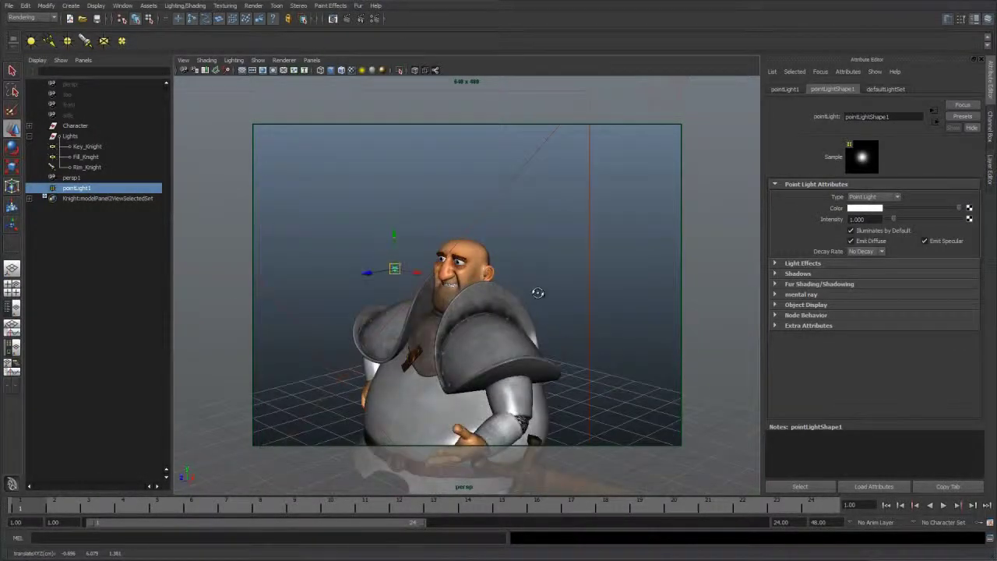
pyautogui.keyDown('alt'); pyautogui.moveTo(537, 292); pyautogui.dragTo(663, 330); pyautogui.keyUp('alt')
pyautogui.scroll(5, 663, 329)
pyautogui.moveTo(580, 320); pyautogui.dragTo(623, 297, button='middle')
pyautogui.keyDown('alt'); pyautogui.moveTo(576, 296); pyautogui.dragTo(450, 273); pyautogui.keyUp('alt')
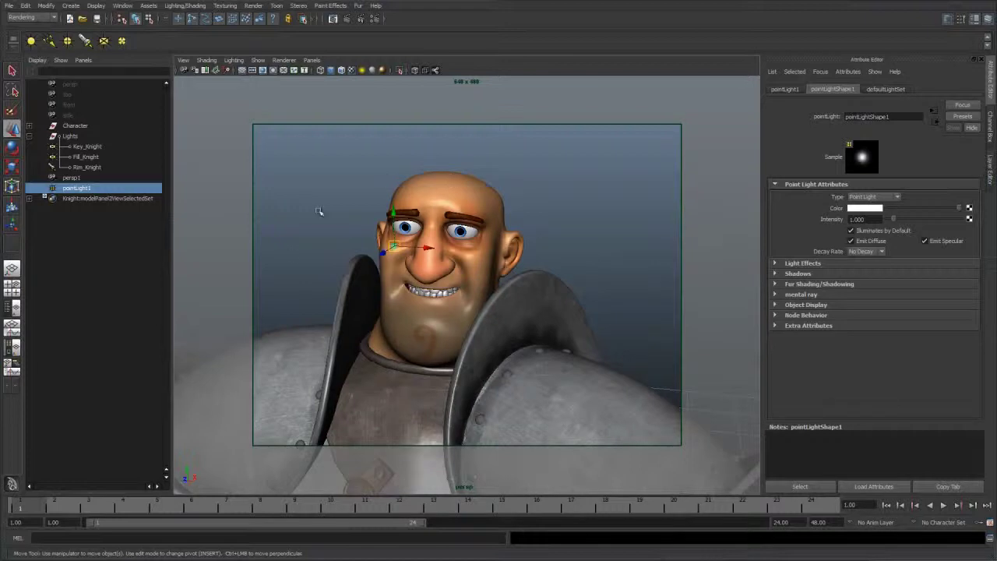
pyautogui.keyDown('alt'); pyautogui.moveTo(483, 245); pyautogui.dragTo(481, 259); pyautogui.keyUp('alt')
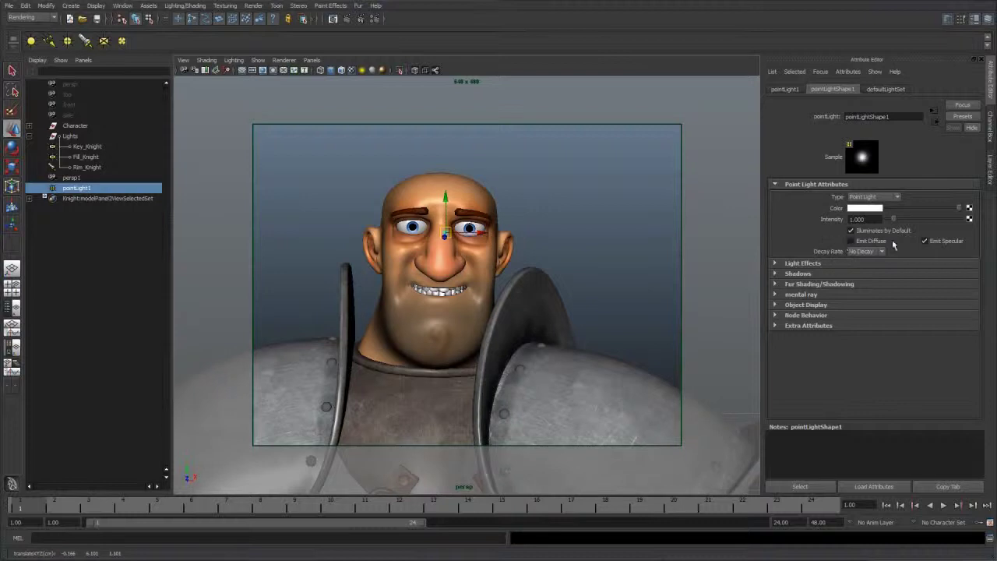
# Turn off Emit Diffuse and Illuminates by Default on the point light, leaving only Emit Specular enabled.
pyautogui.click(866, 231)
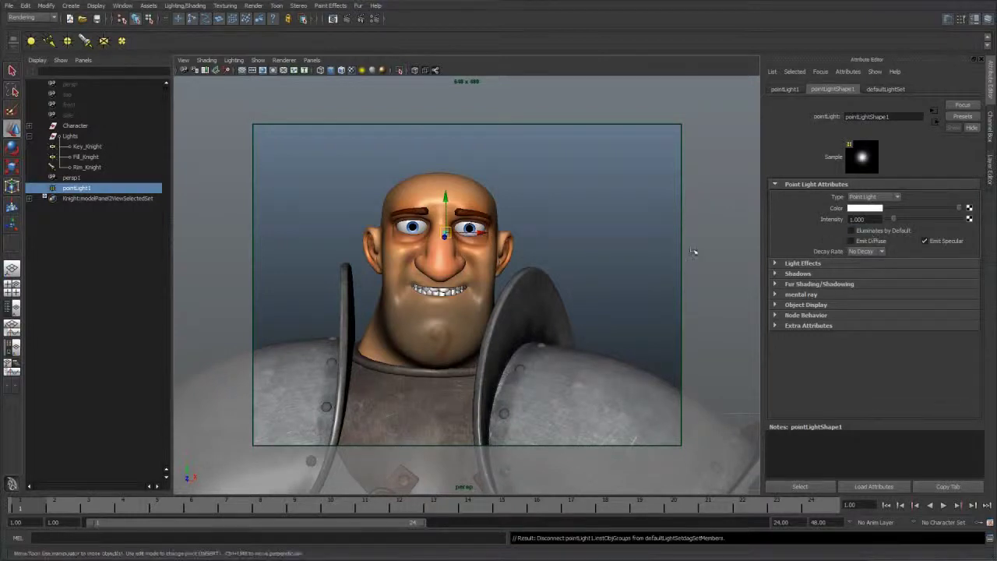
pyautogui.moveTo(572, 259)
pyautogui.keyDown('alt'); pyautogui.mouseDown()
pyautogui.moveTo(545, 264)
pyautogui.moveTo(561, 261)
pyautogui.mouseUp(); pyautogui.keyUp('alt')
pyautogui.moveTo(621, 274); pyautogui.dragTo(614, 275, button='middle')
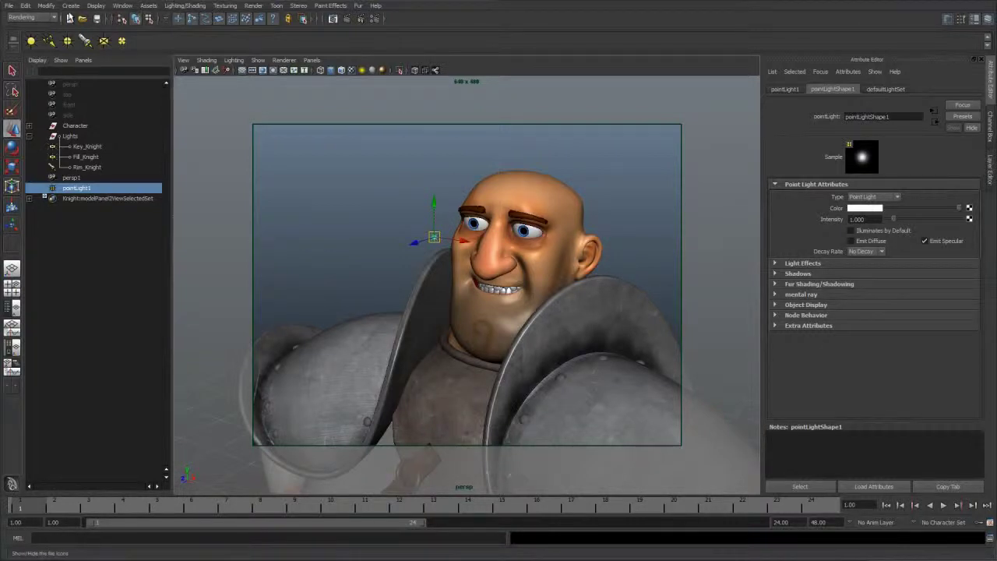
# Open the Light Linking Editor in Object-Centric mode.
pyautogui.click(43, 17)
pyautogui.click(28, 55)
pyautogui.click(178, 6)
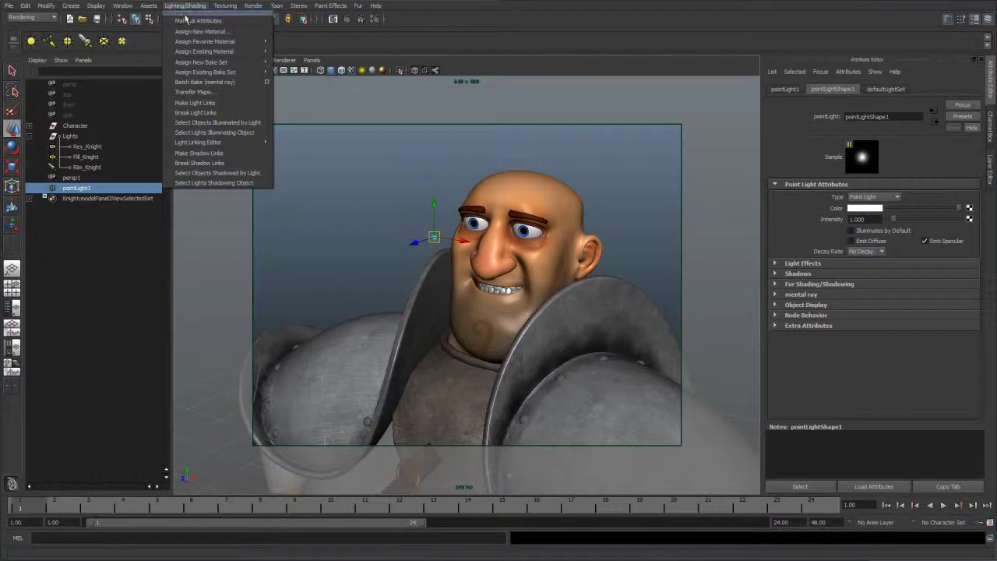
pyautogui.moveTo(216, 145)
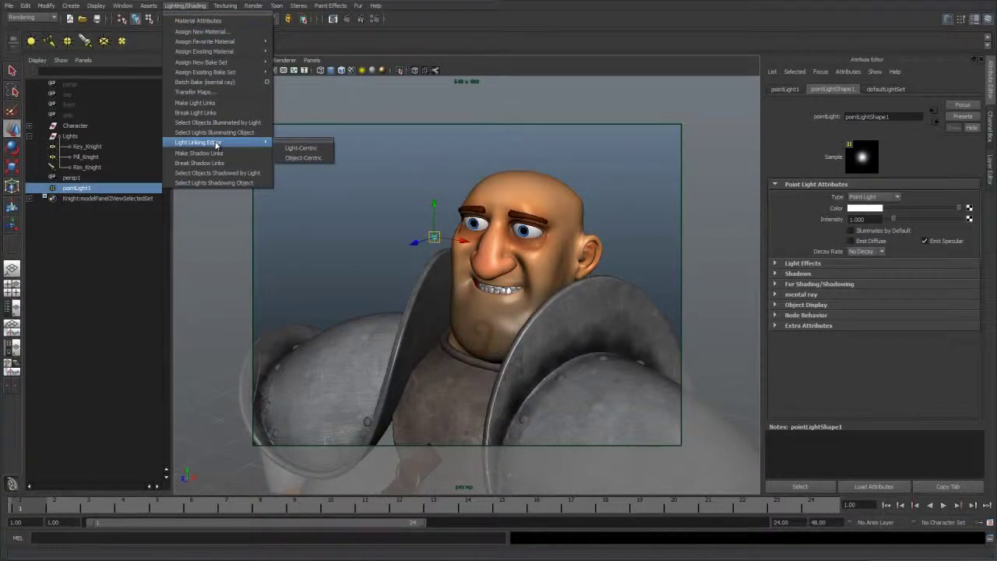
pyautogui.click(316, 158)
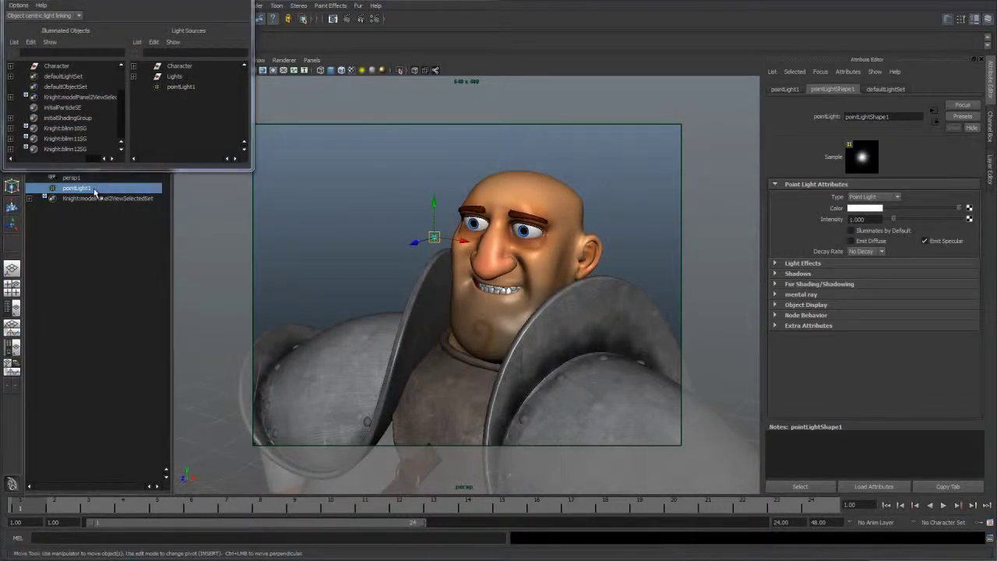
# Rename the point light as Spec_eyes.
pyautogui.doubleClick(95, 188)
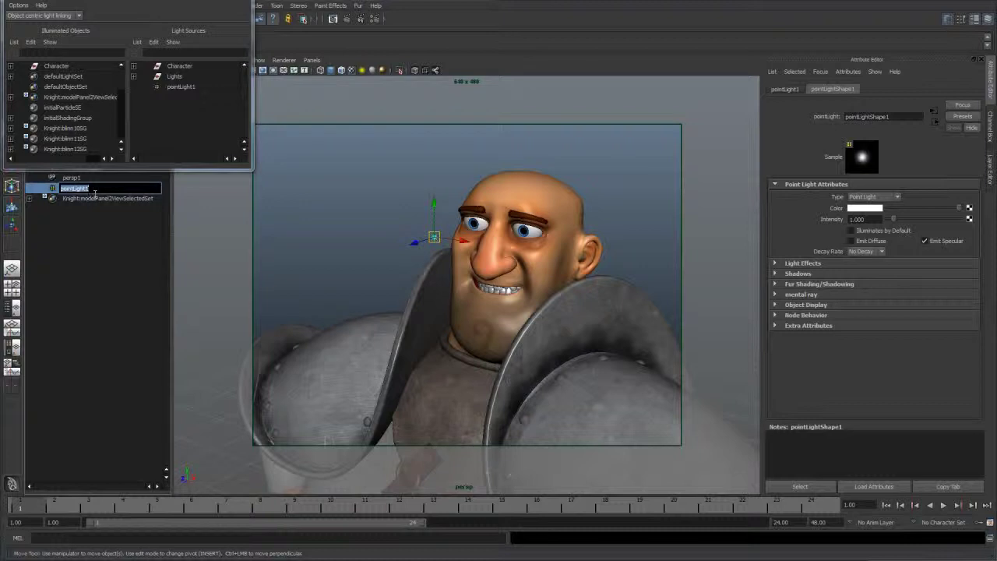
pyautogui.write('Spec_eyes')
pyautogui.press('Return')
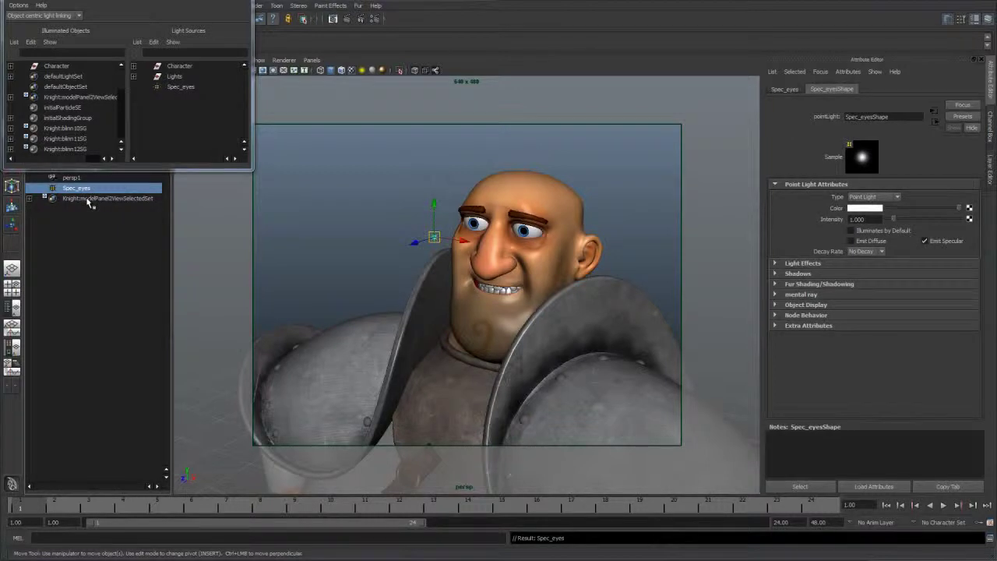
# Enlarge the light linking editor and fully expand the Character hierarchy among the illuminated objects.
pyautogui.moveTo(116, 168); pyautogui.dragTo(116, 336)
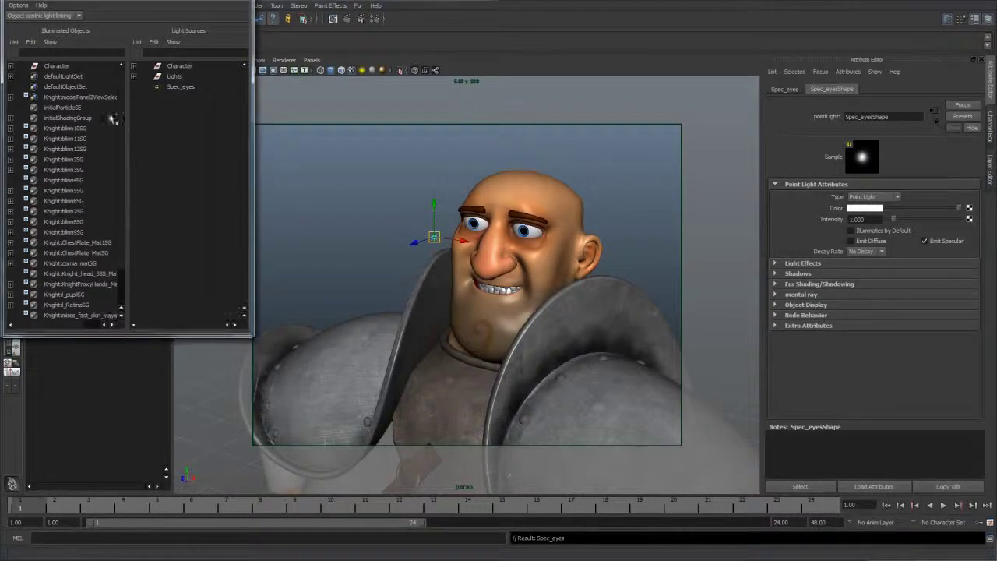
pyautogui.click(11, 66)
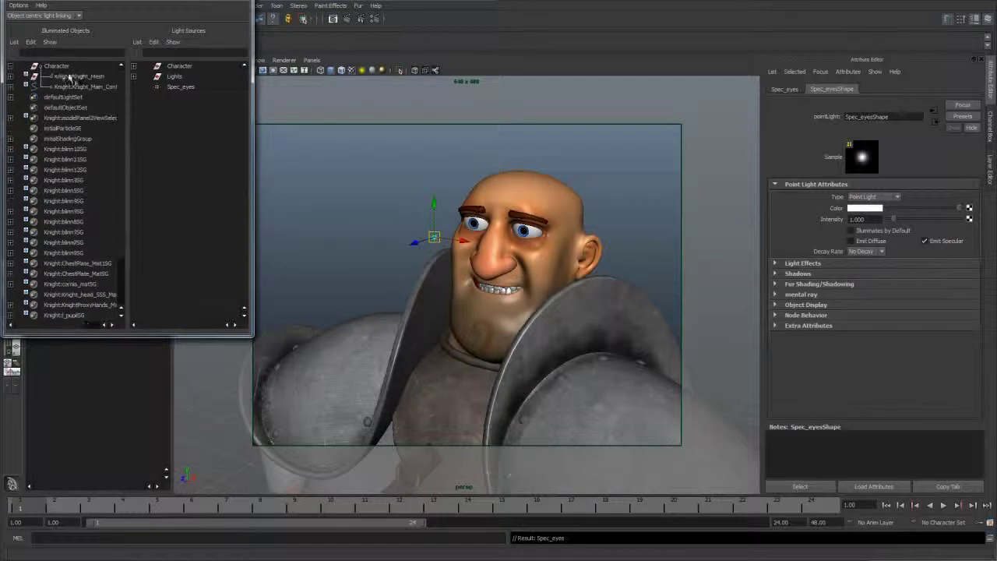
pyautogui.click(10, 76)
pyautogui.click(10, 77)
pyautogui.keyDown('shift'); pyautogui.click(10, 87); pyautogui.keyUp('shift')
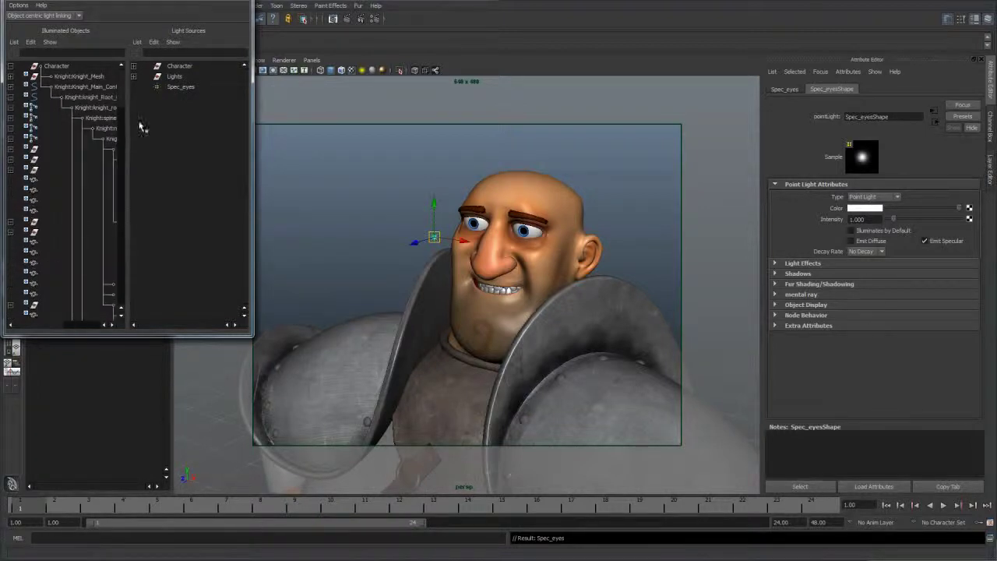
pyautogui.moveTo(128, 124)
pyautogui.mouseDown()
pyautogui.moveTo(250, 134)
pyautogui.moveTo(141, 137)
pyautogui.mouseUp()
pyautogui.moveTo(251, 161); pyautogui.dragTo(358, 167)
# Link the KnightEyes group to the Spec_eyes light and close the light linking editor.
pyautogui.click(165, 151)
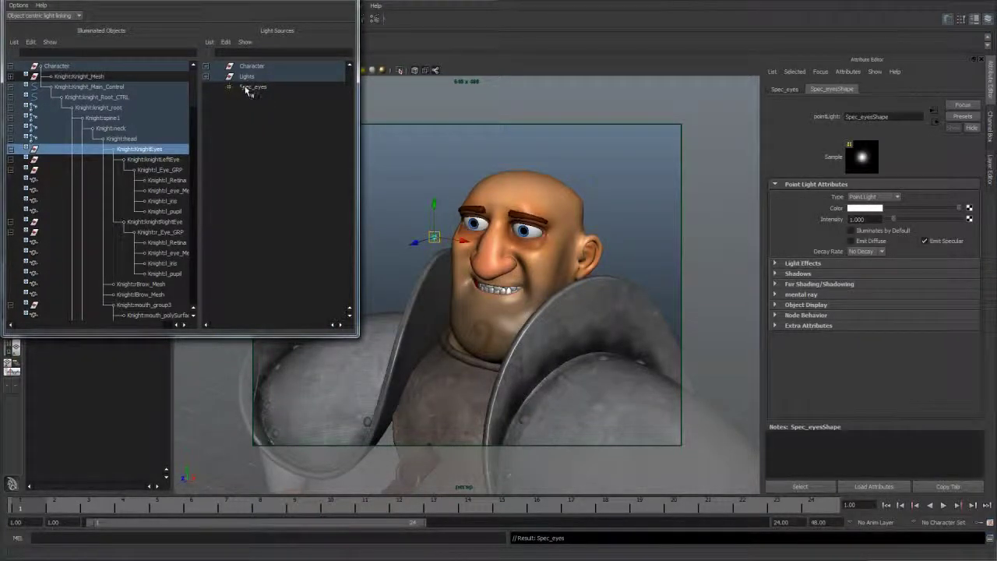
pyautogui.click(247, 88)
pyautogui.click(341, 2)
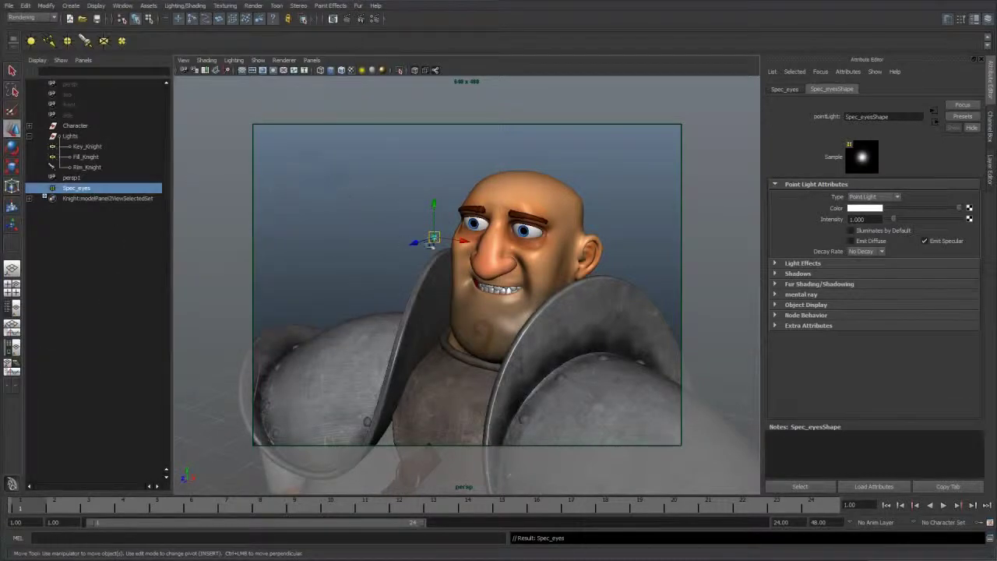
# Adjust the Spec_eyes light's position in front of the face, finishing the placement through the persp1 camera.
pyautogui.moveTo(437, 238); pyautogui.dragTo(418, 226)
pyautogui.click(312, 60)
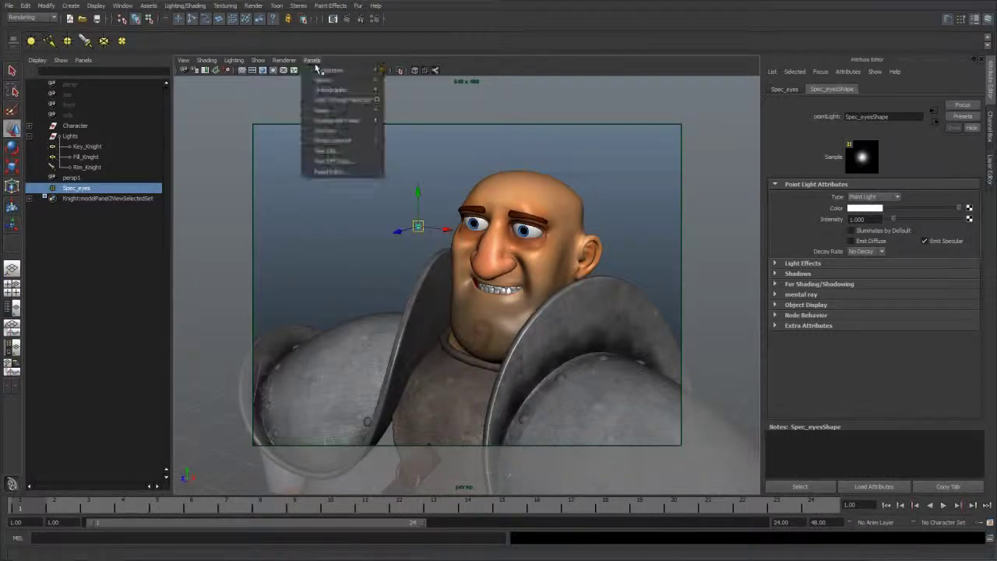
pyautogui.moveTo(323, 69)
pyautogui.click(408, 77)
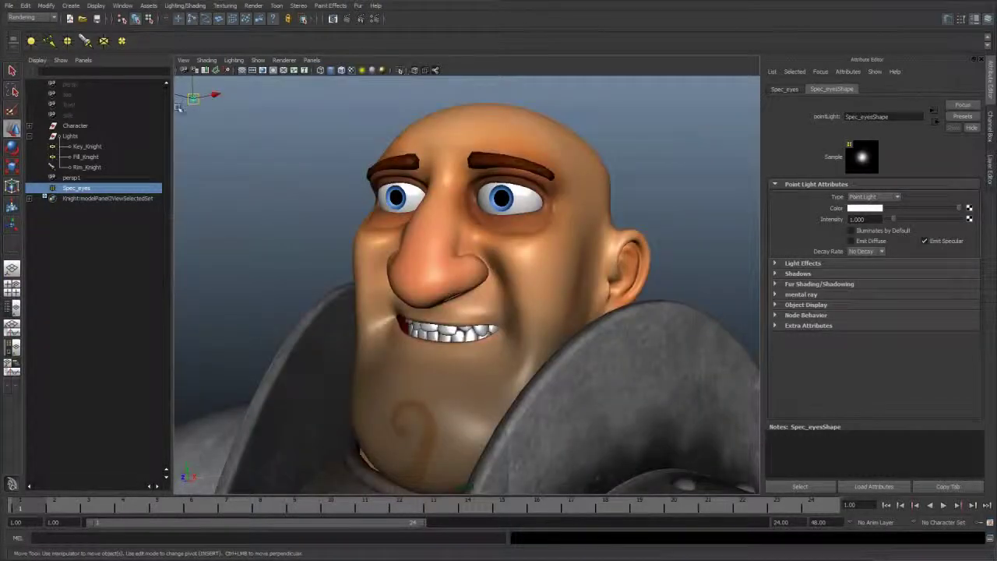
pyautogui.moveTo(193, 99); pyautogui.dragTo(251, 153)
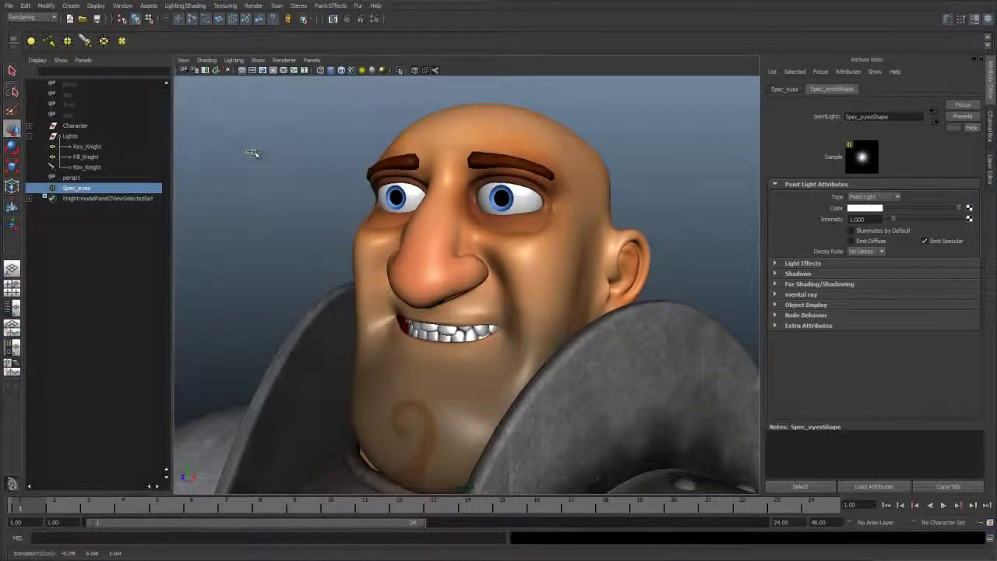
# Render the face close-up from the persp1 camera and examine the specular highlights in the eyes.
pyautogui.click(347, 20)
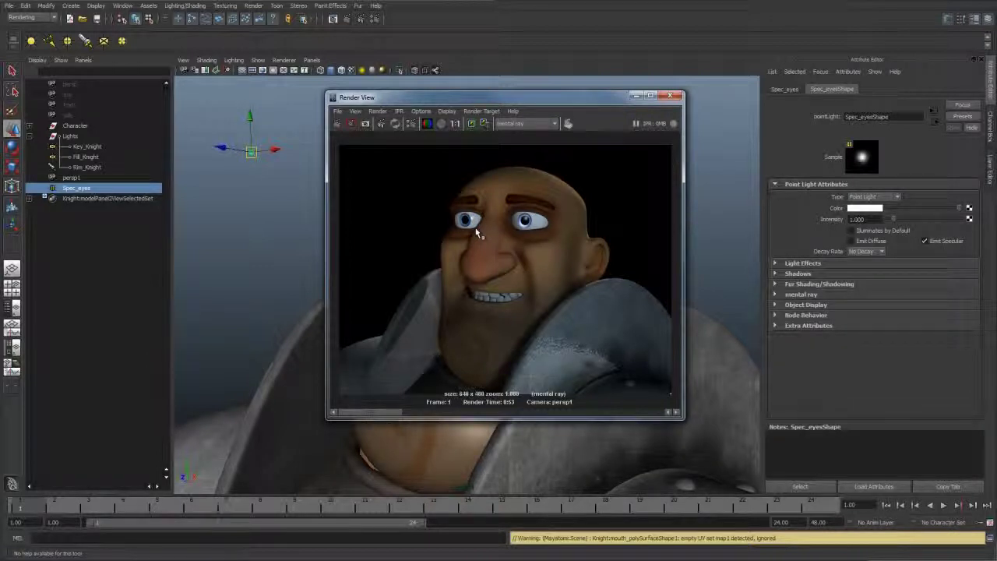
pyautogui.click(528, 226)
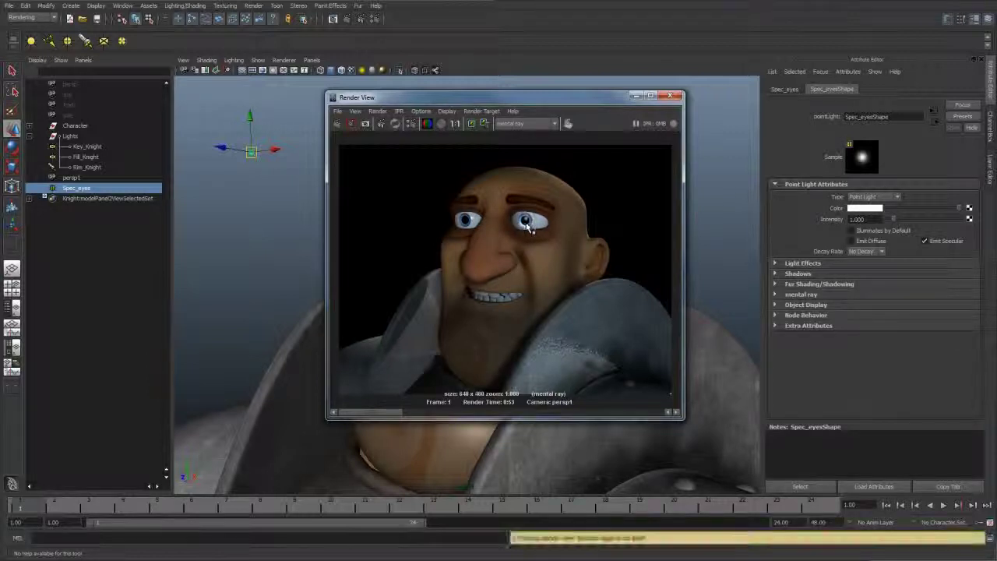